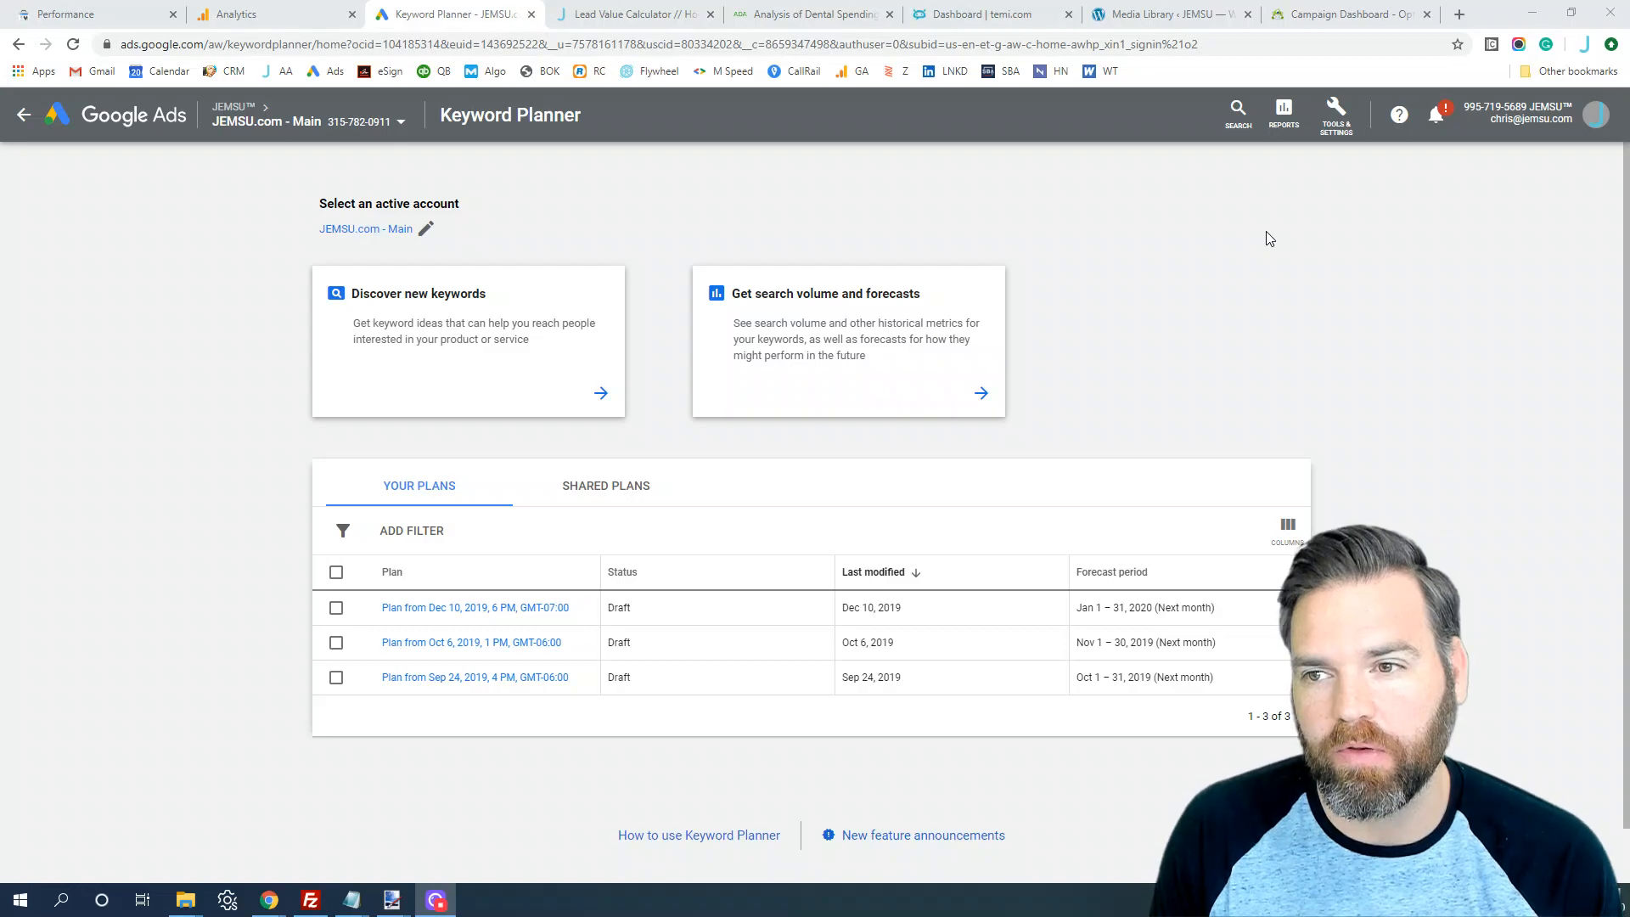
Open Keyword Planner and discover new keywords starting from the keyword "dentist".
left_click(1340, 128)
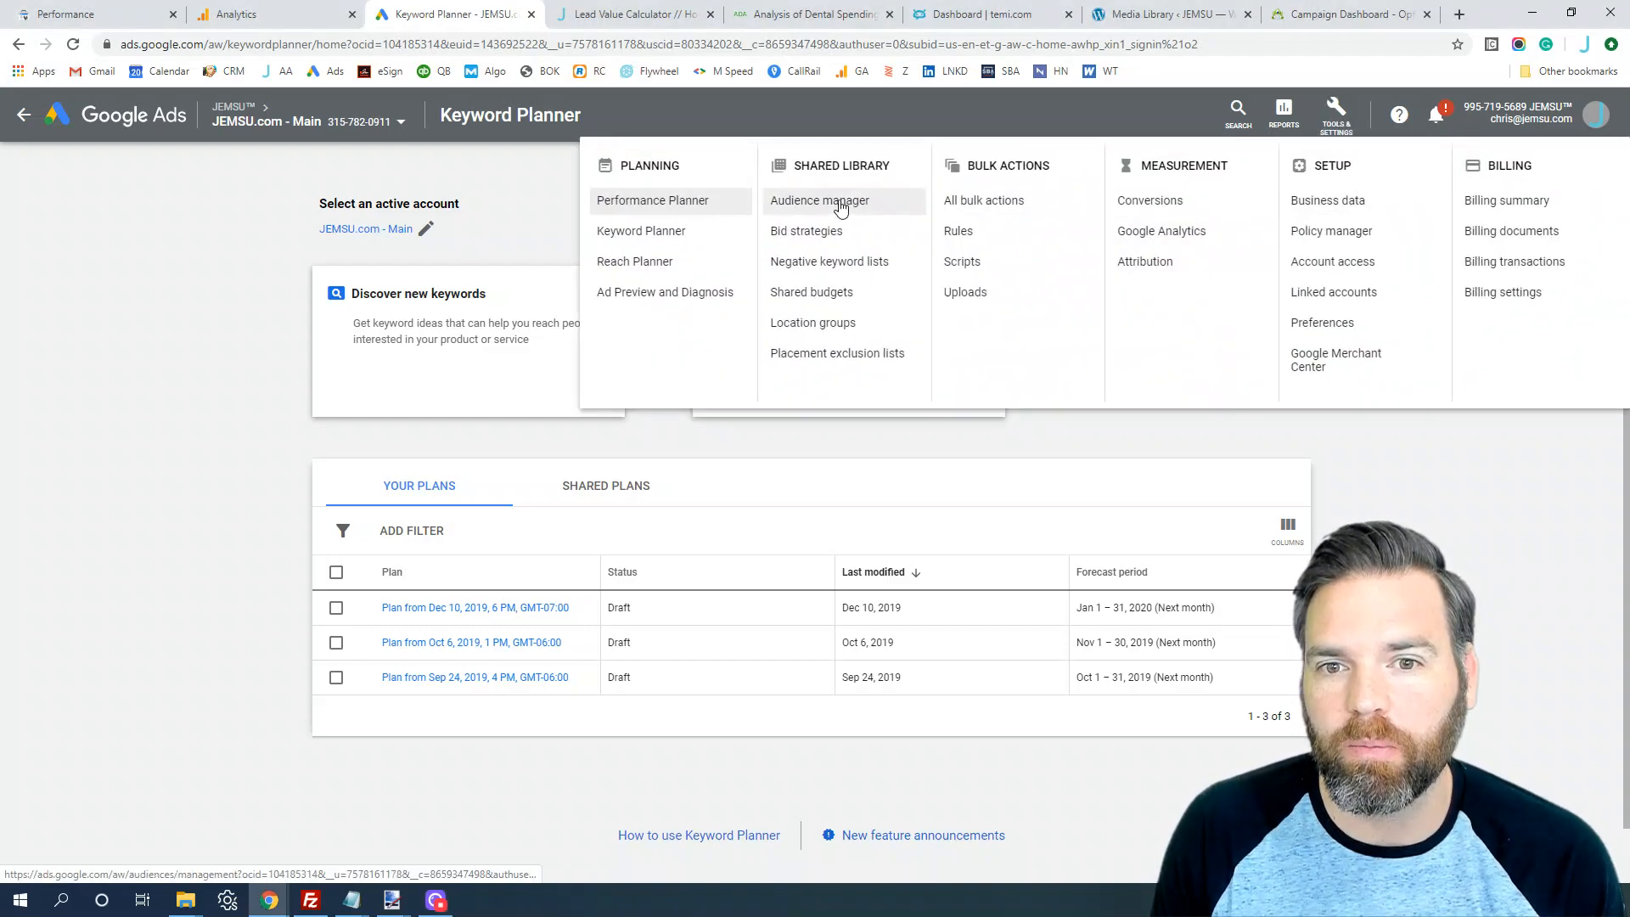
left_click(638, 235)
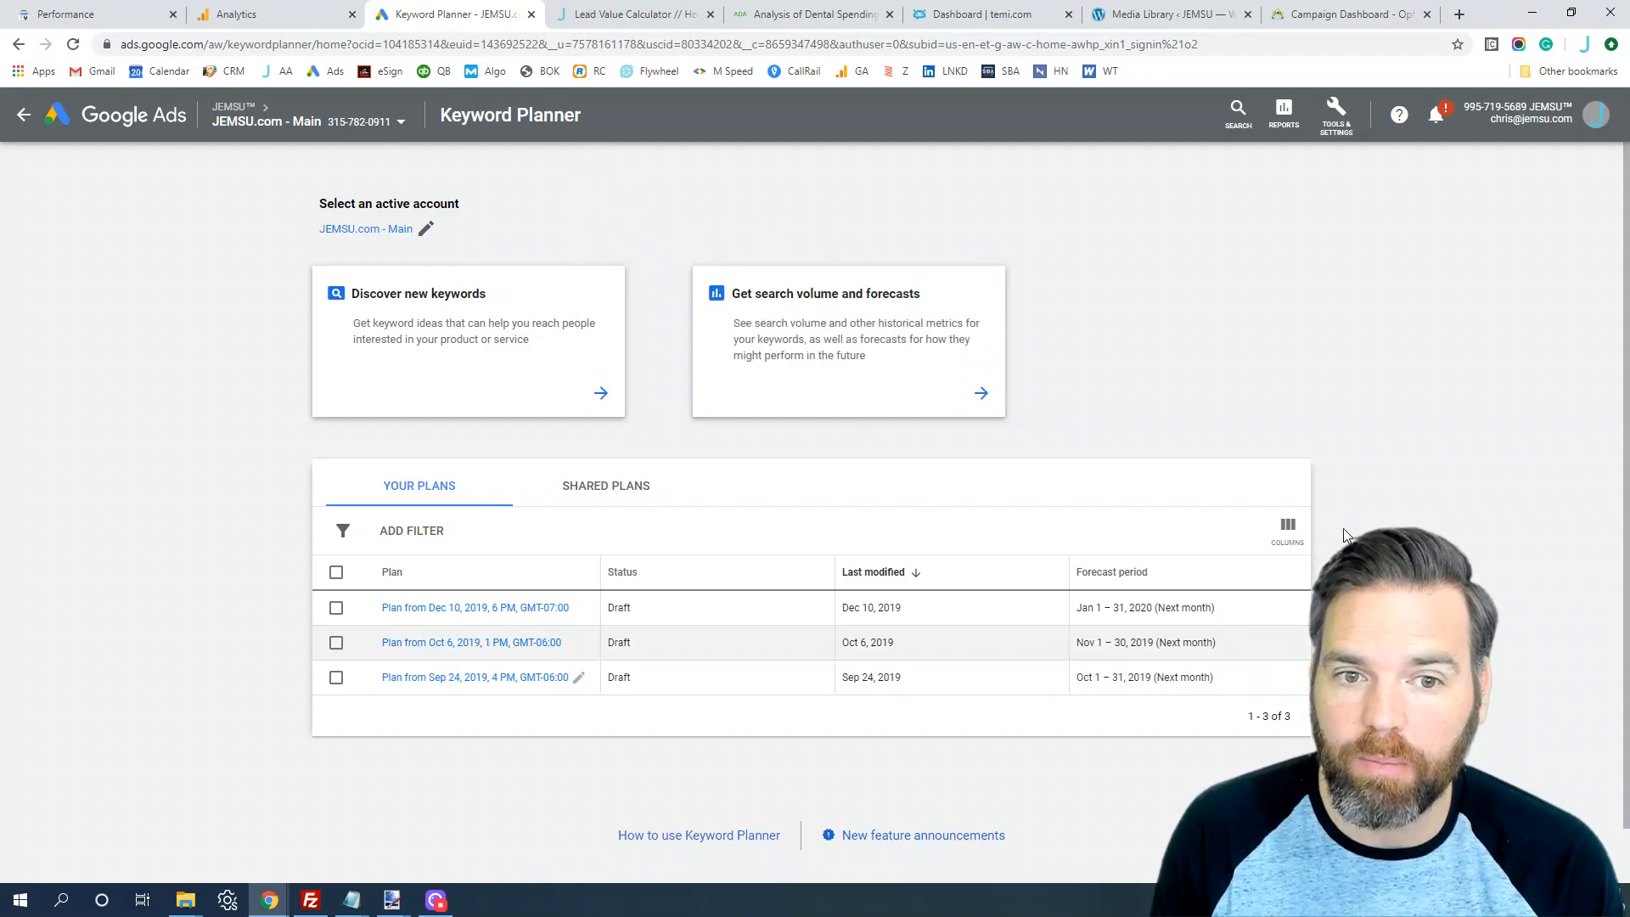
left_click(426, 321)
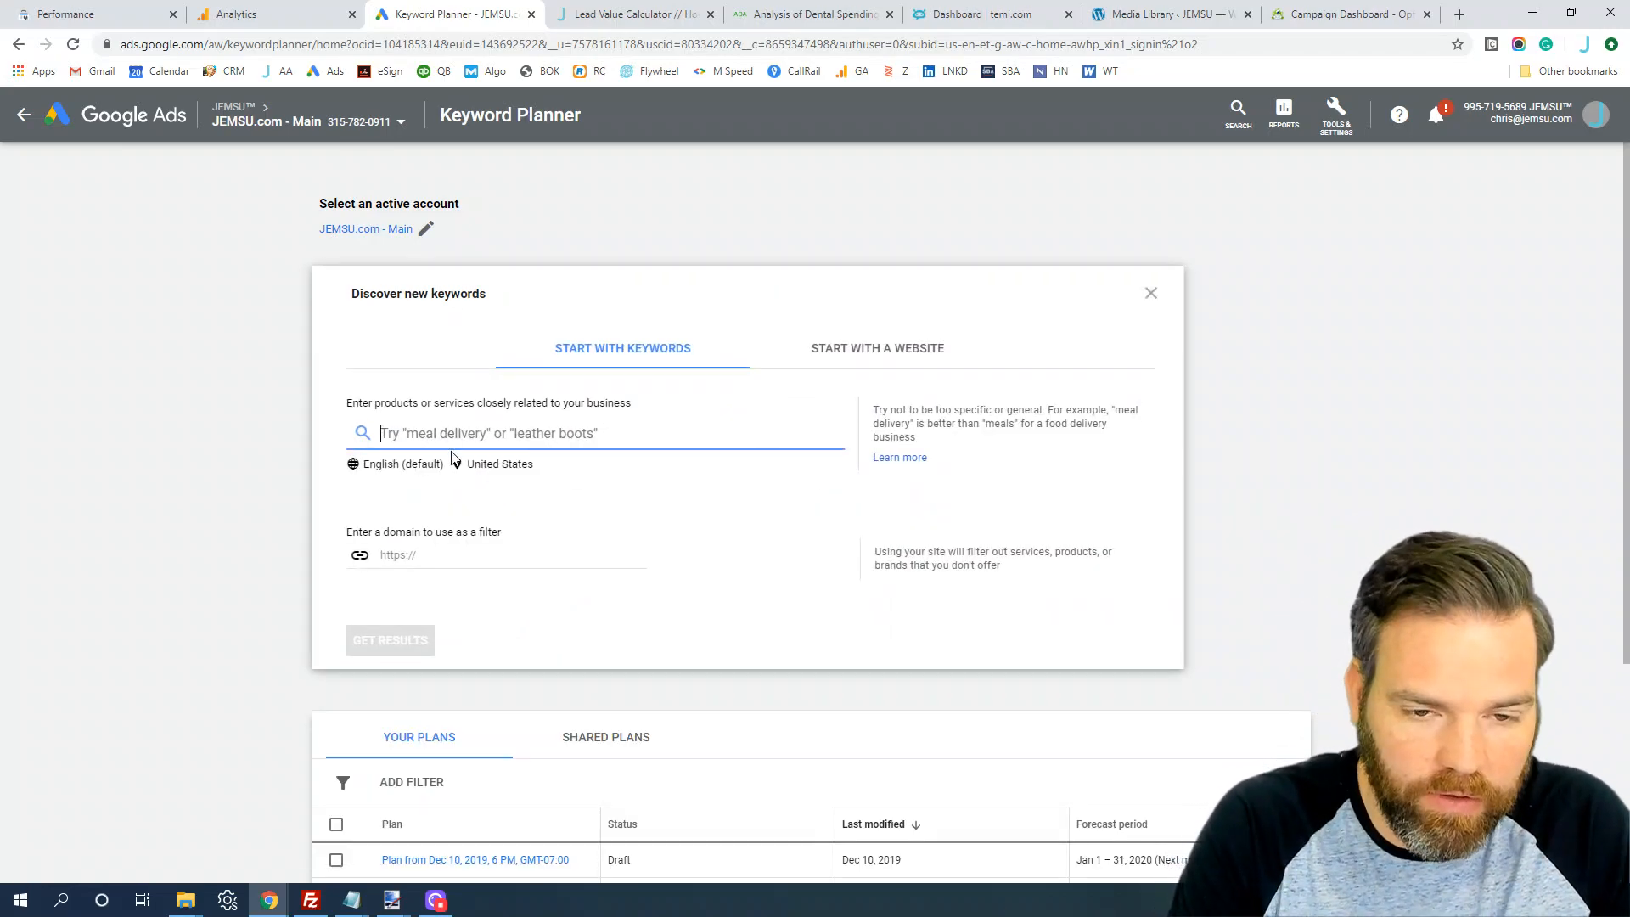
type("denitst")
key("BackSpace")
key("BackSpace")
key("BackSpace")
key("BackSpace")
type("tist")
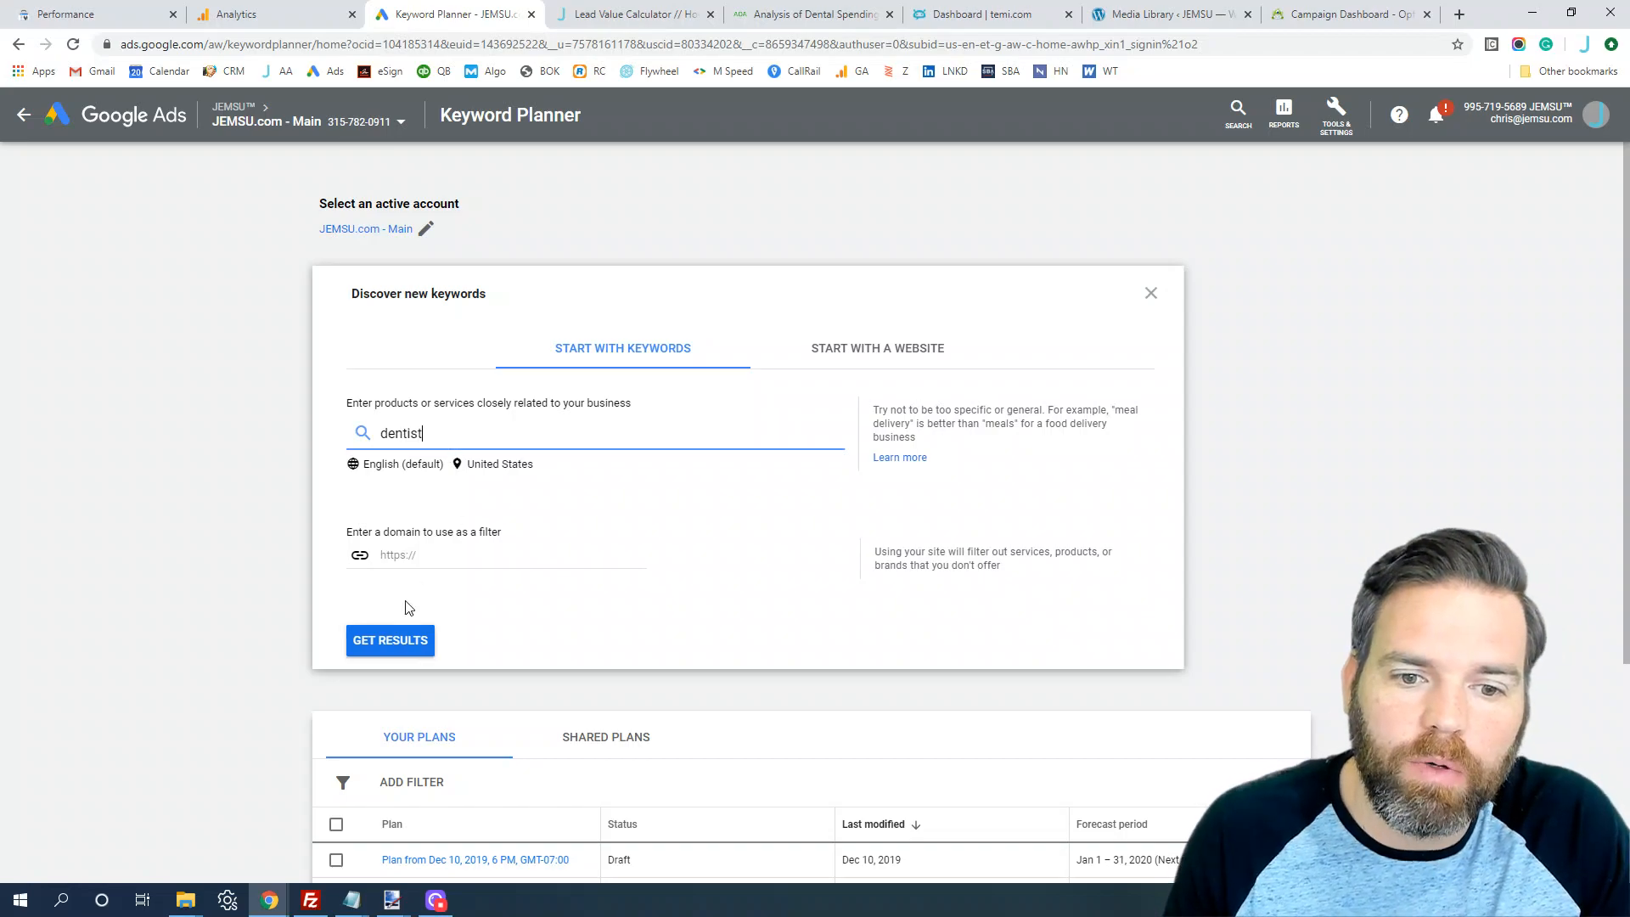
left_click(391, 641)
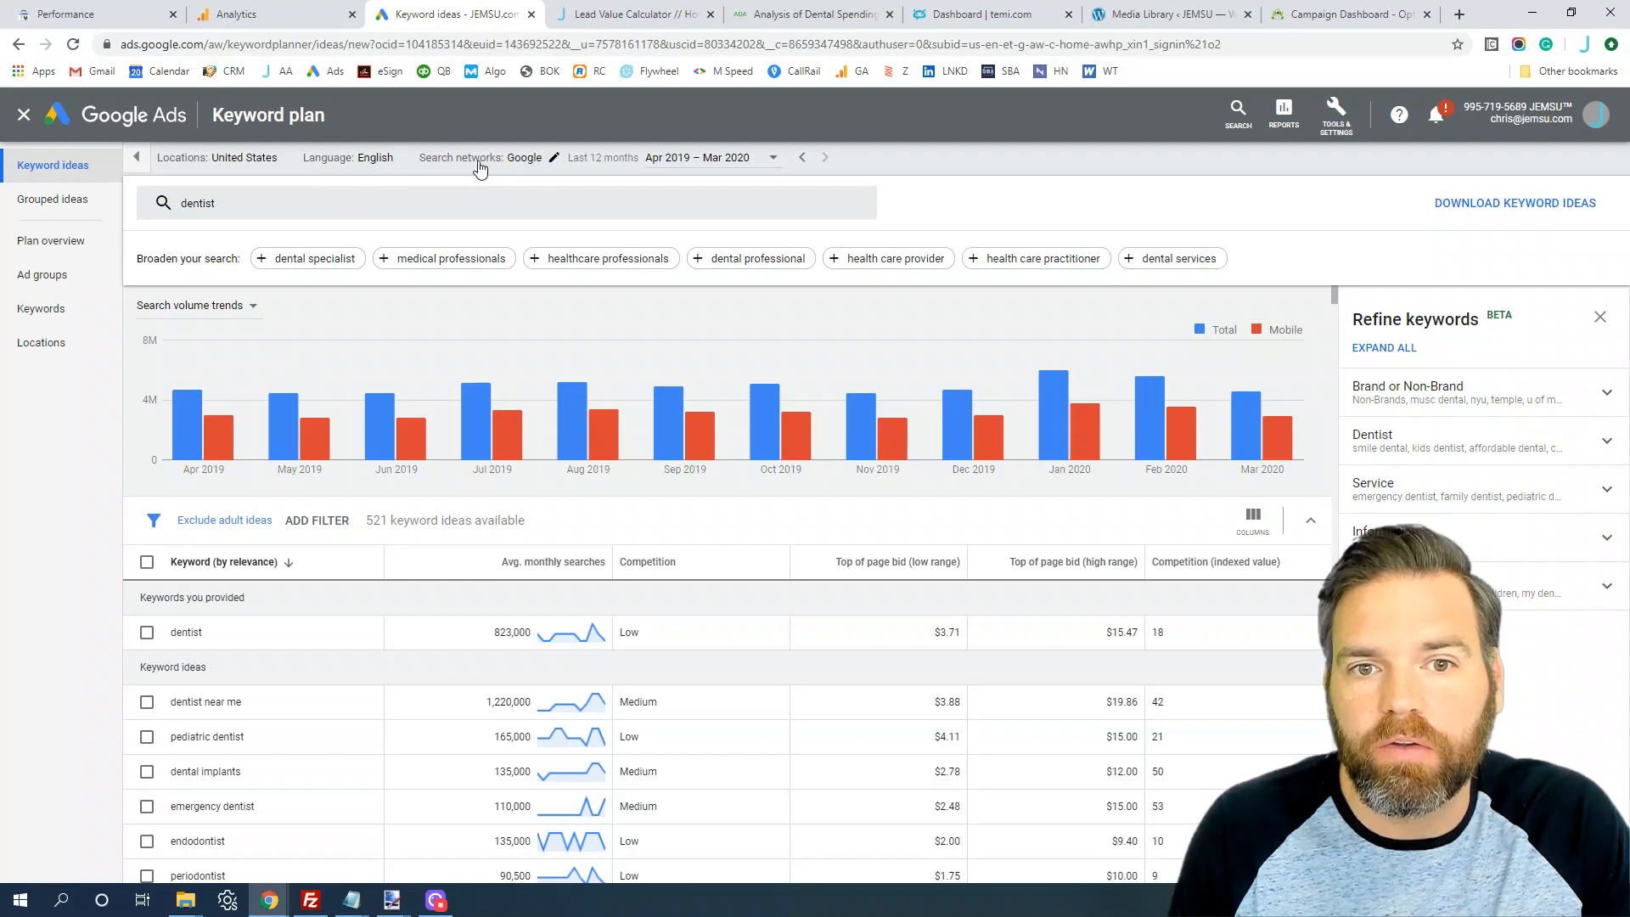
Set the search networks to Google and search partners and the date range to All available.
left_click(556, 163)
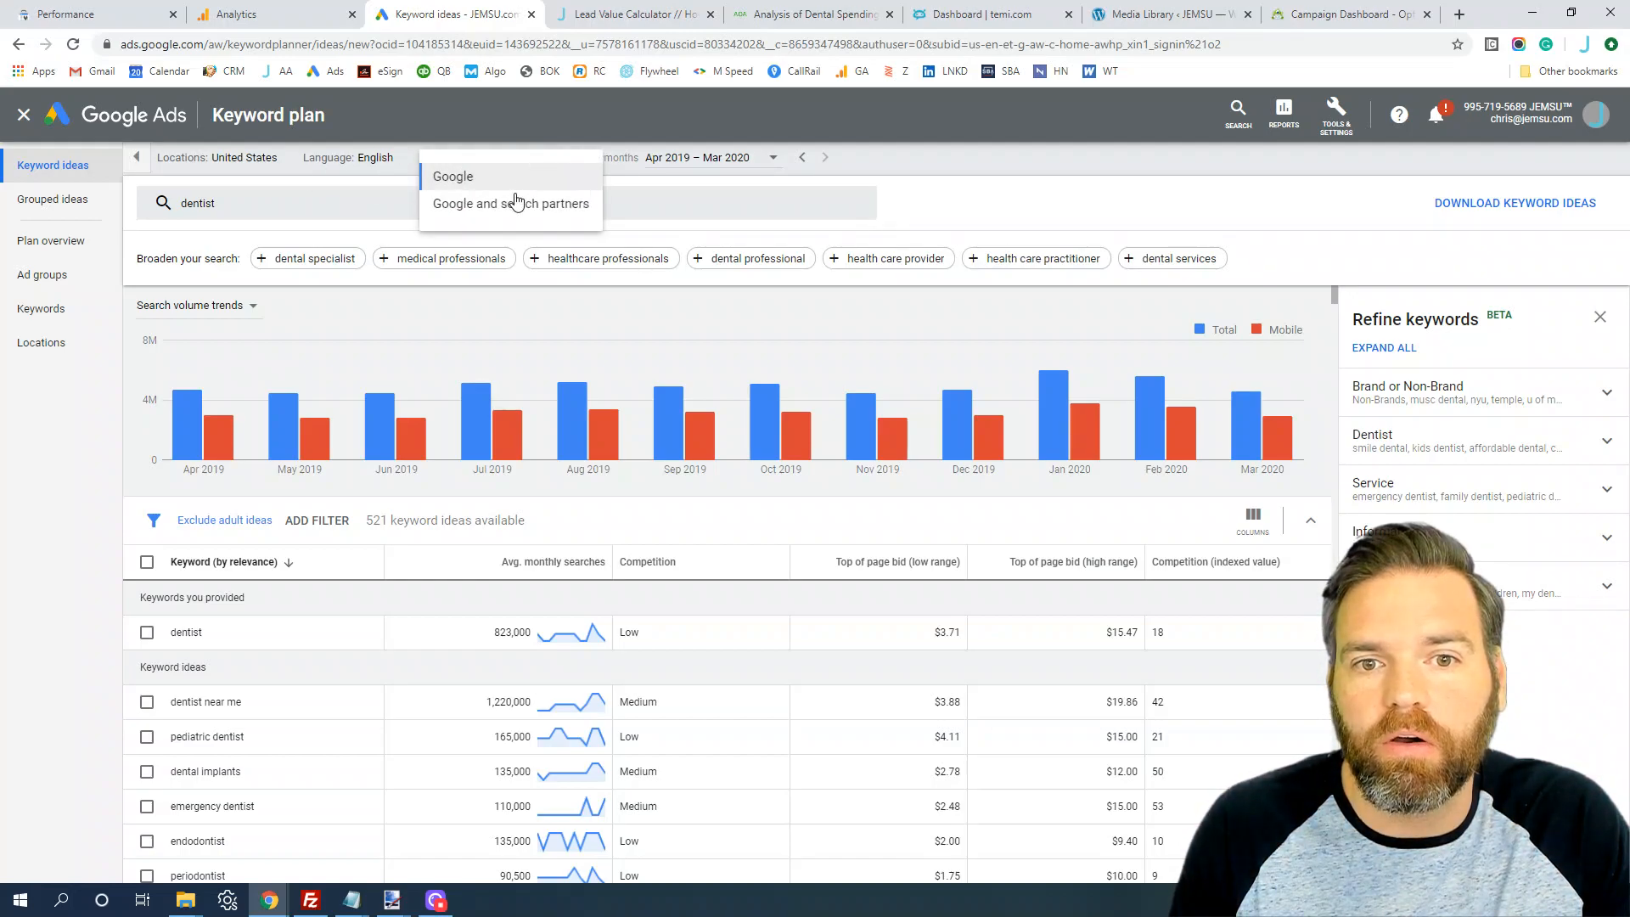
left_click(505, 208)
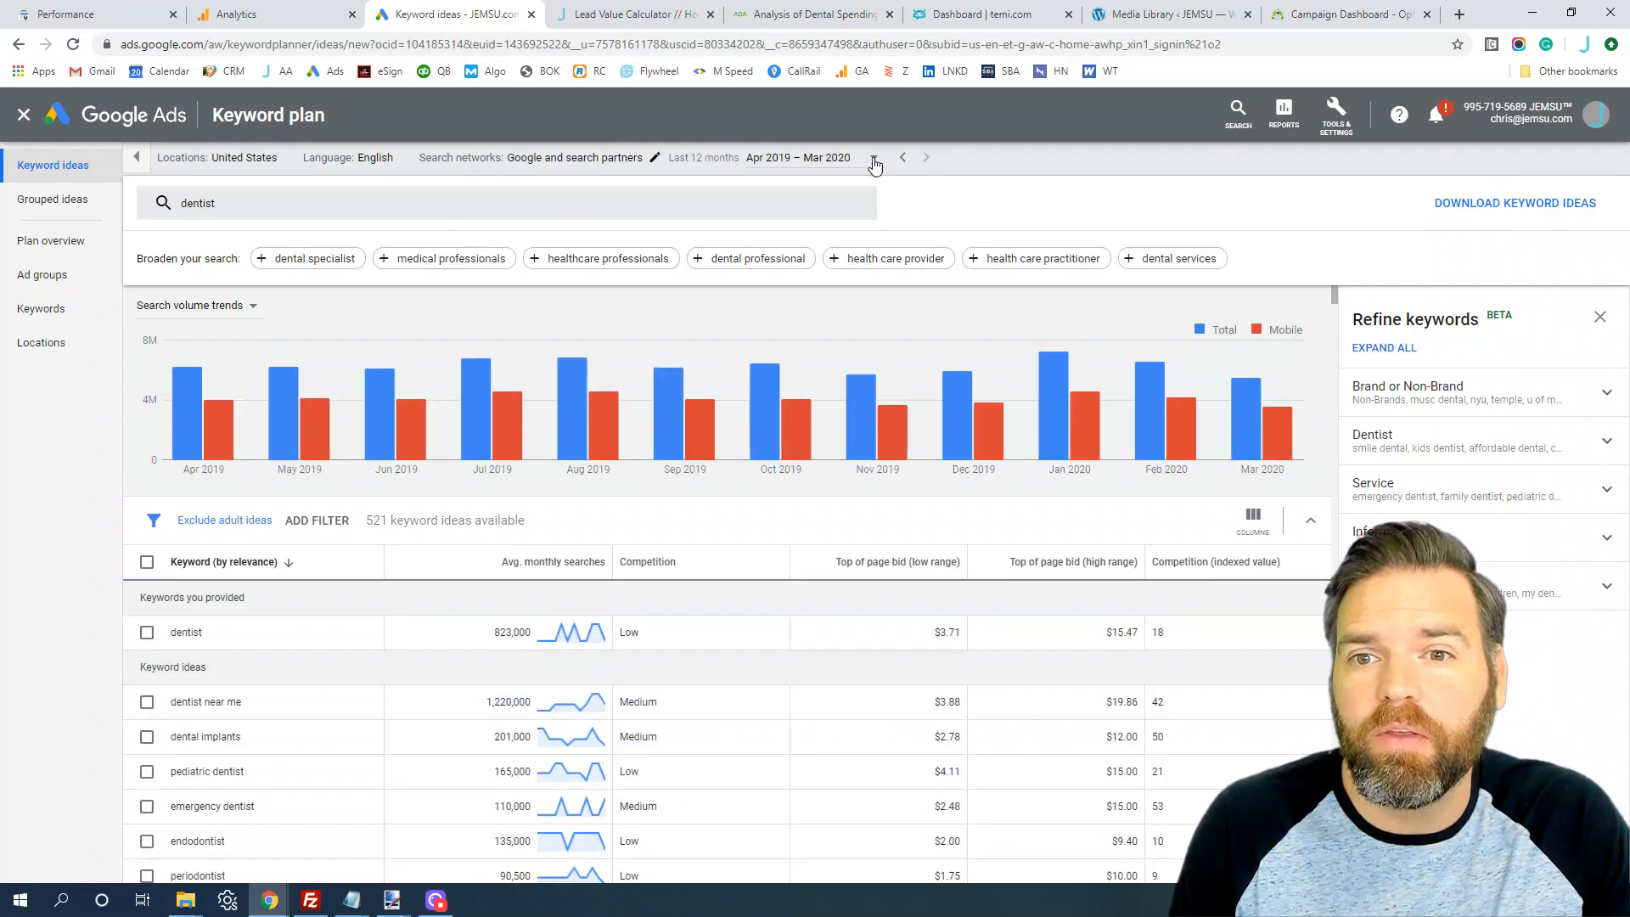
left_click(874, 161)
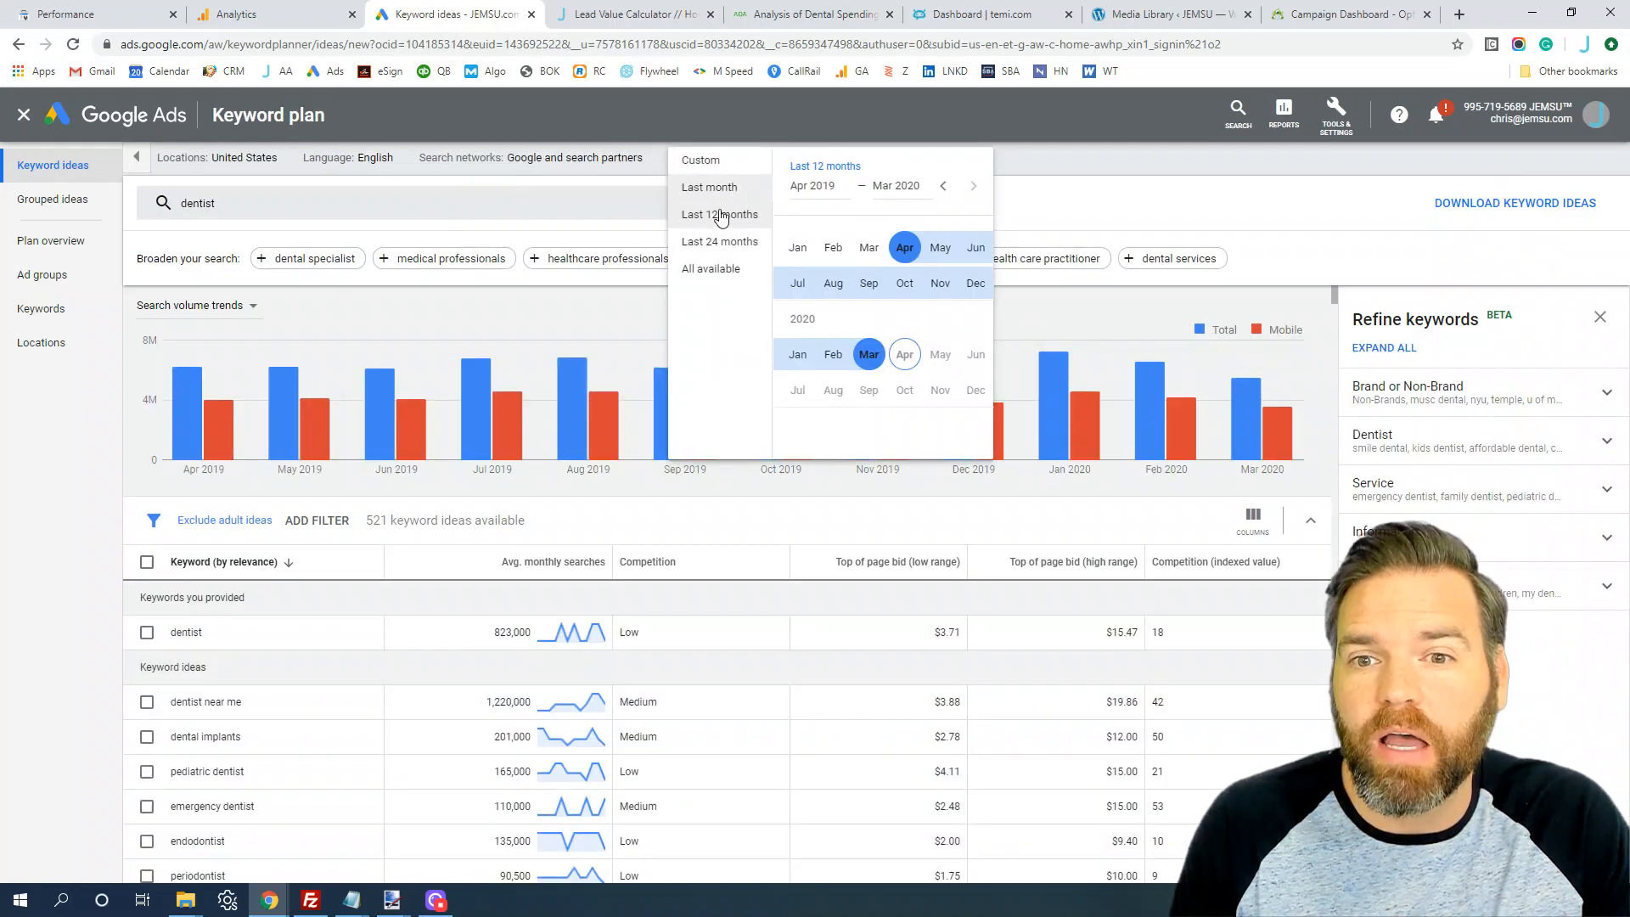
left_click(706, 268)
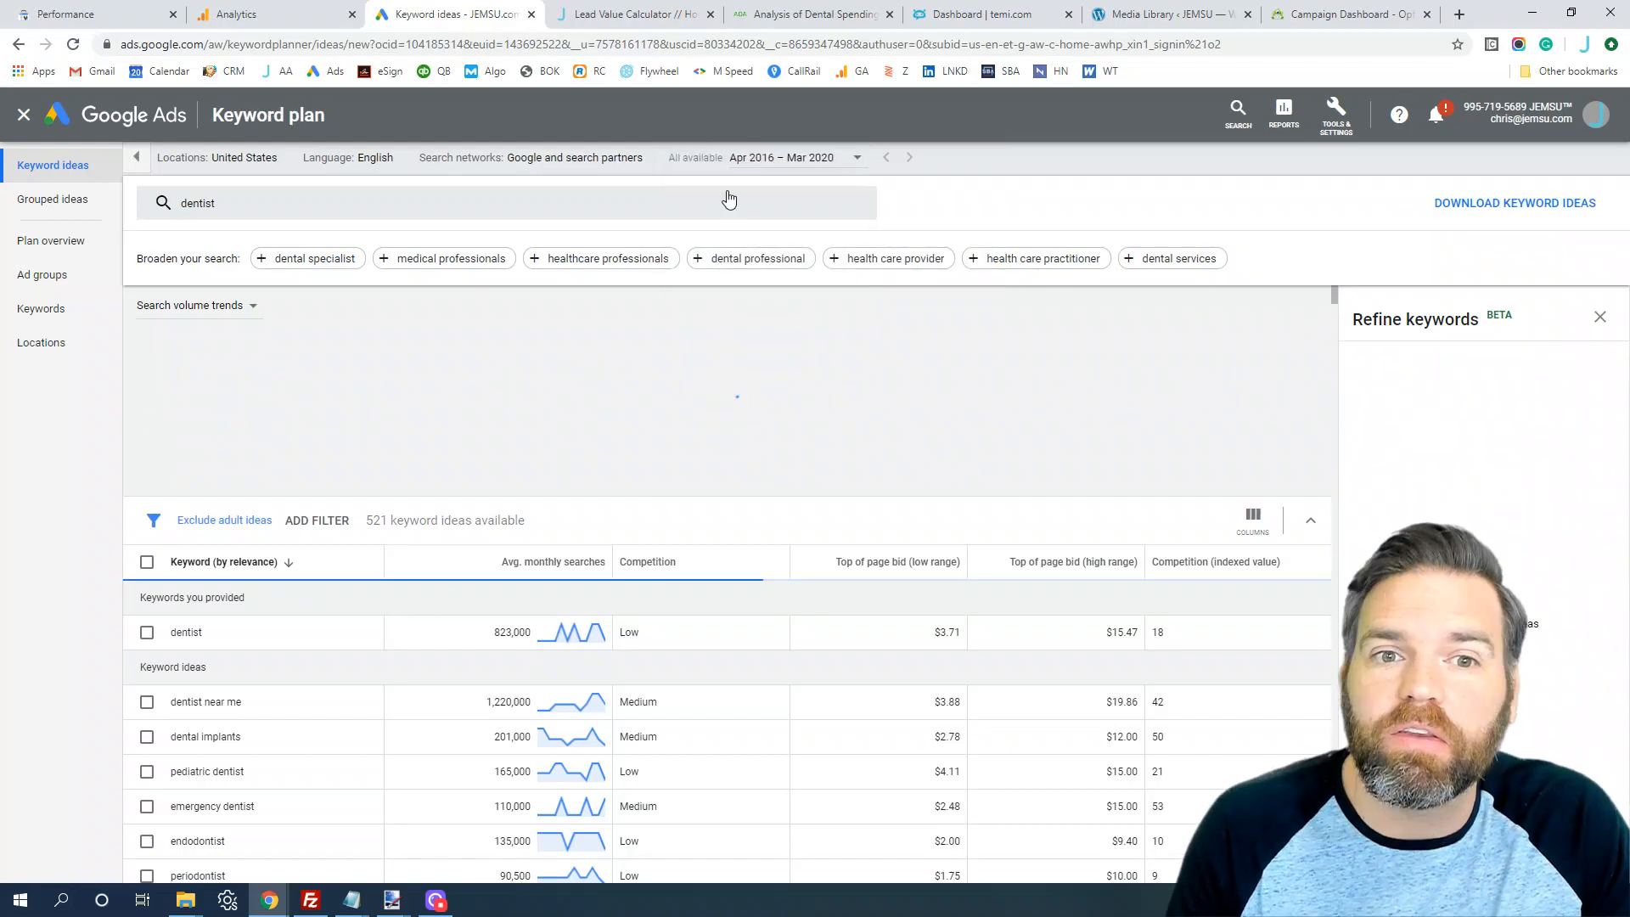
Replace the United States location target with the state of Colorado and save the locations.
left_click(288, 162)
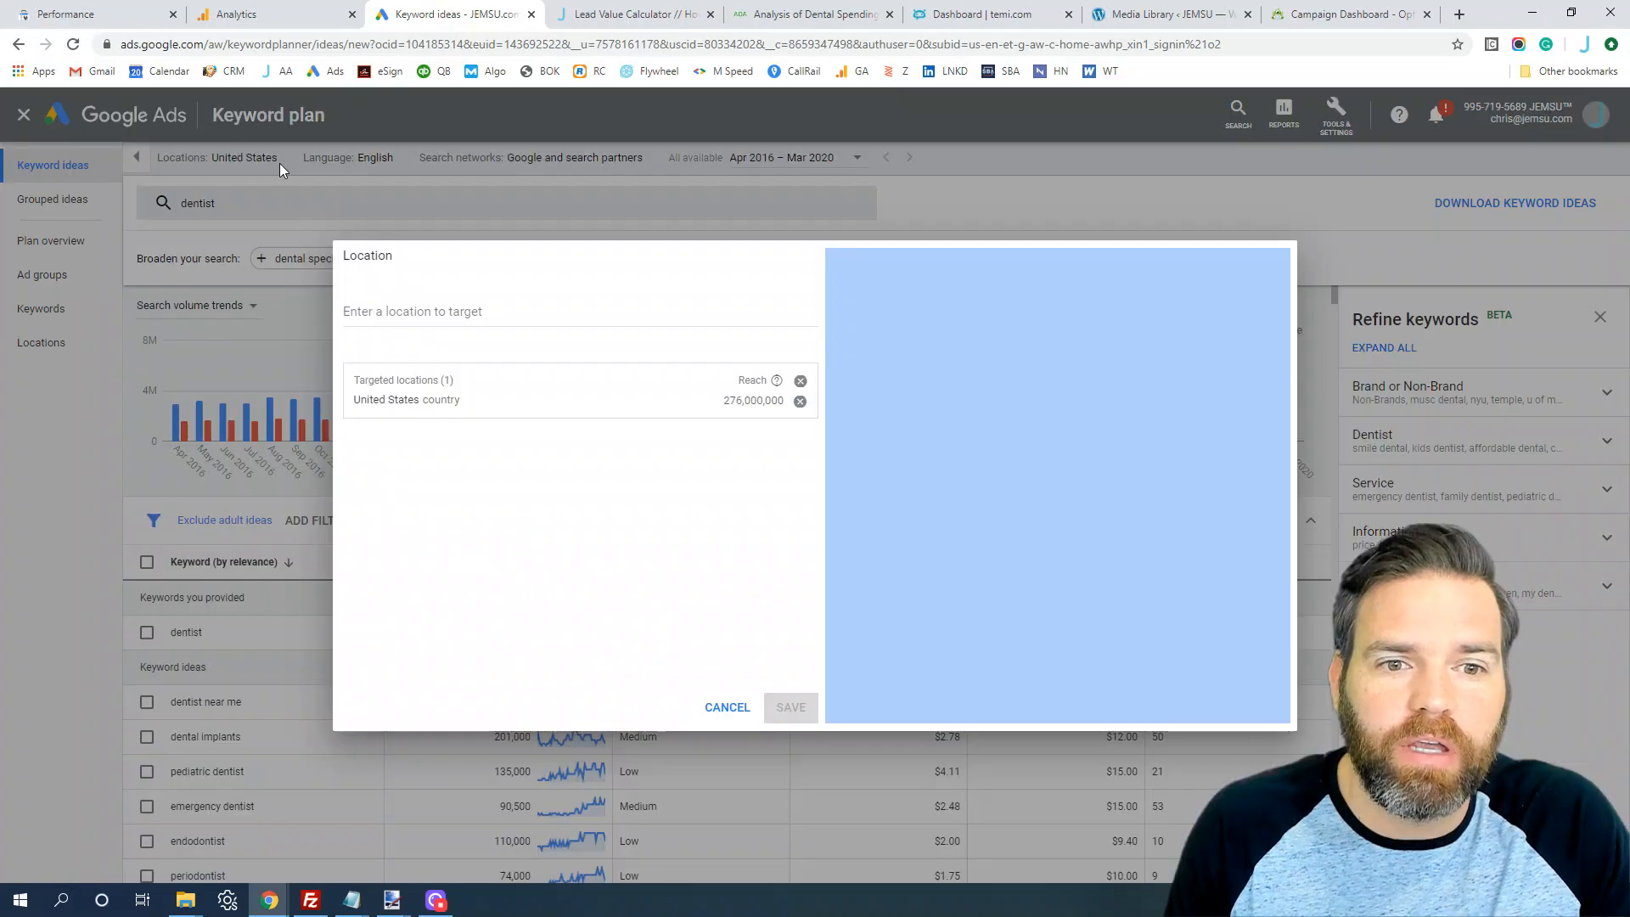
left_click(461, 314)
type("co")
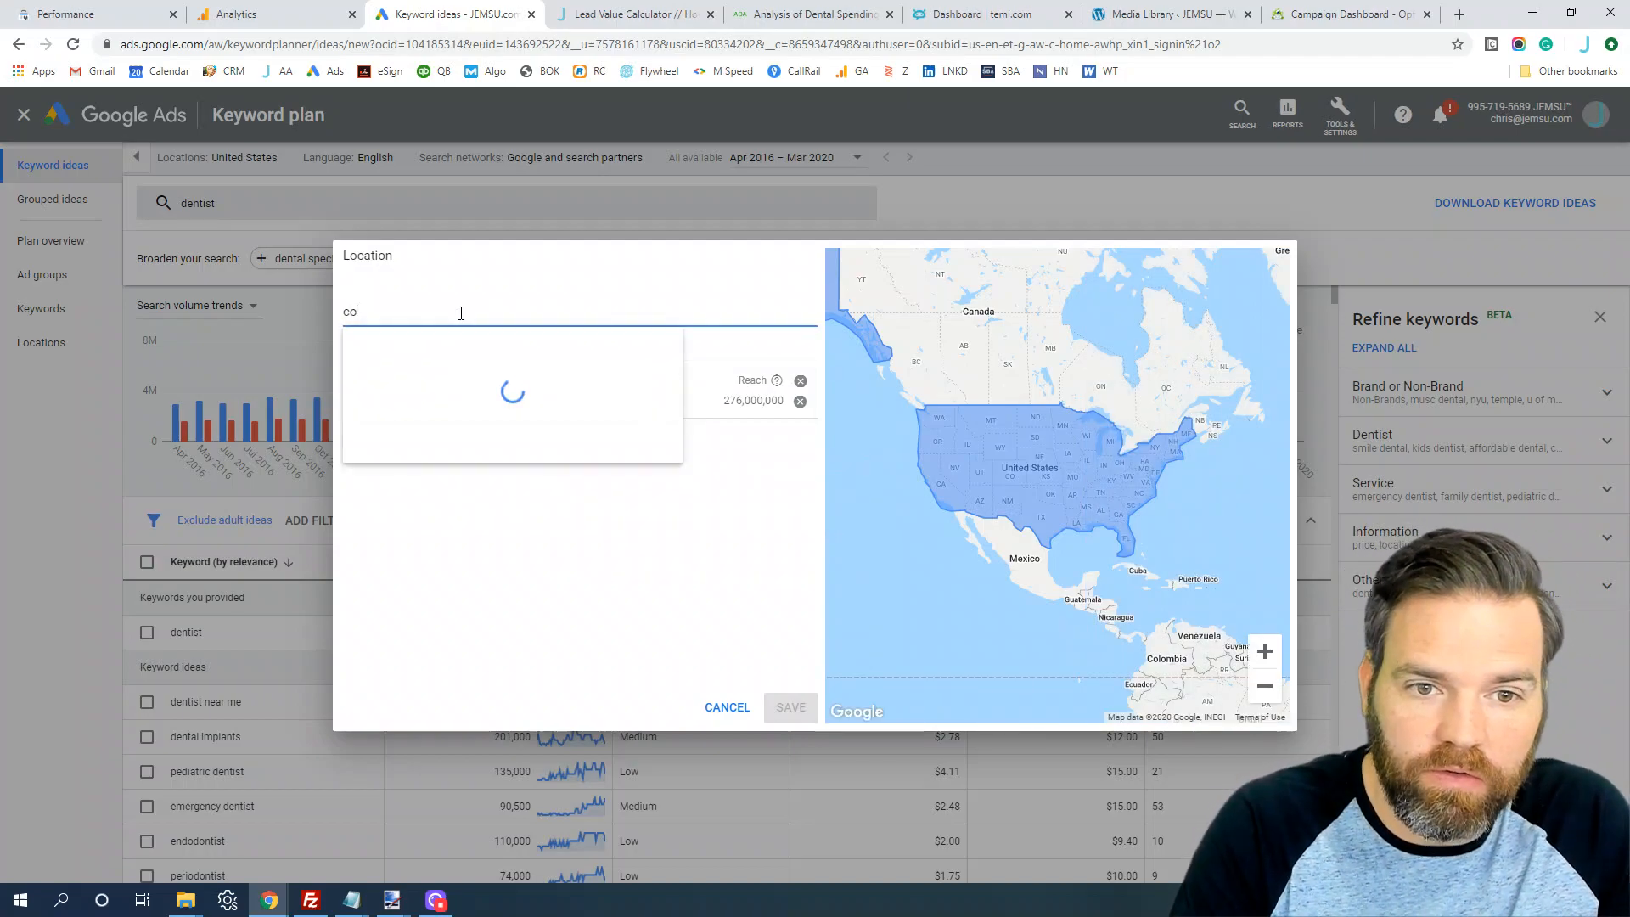
type("lorado")
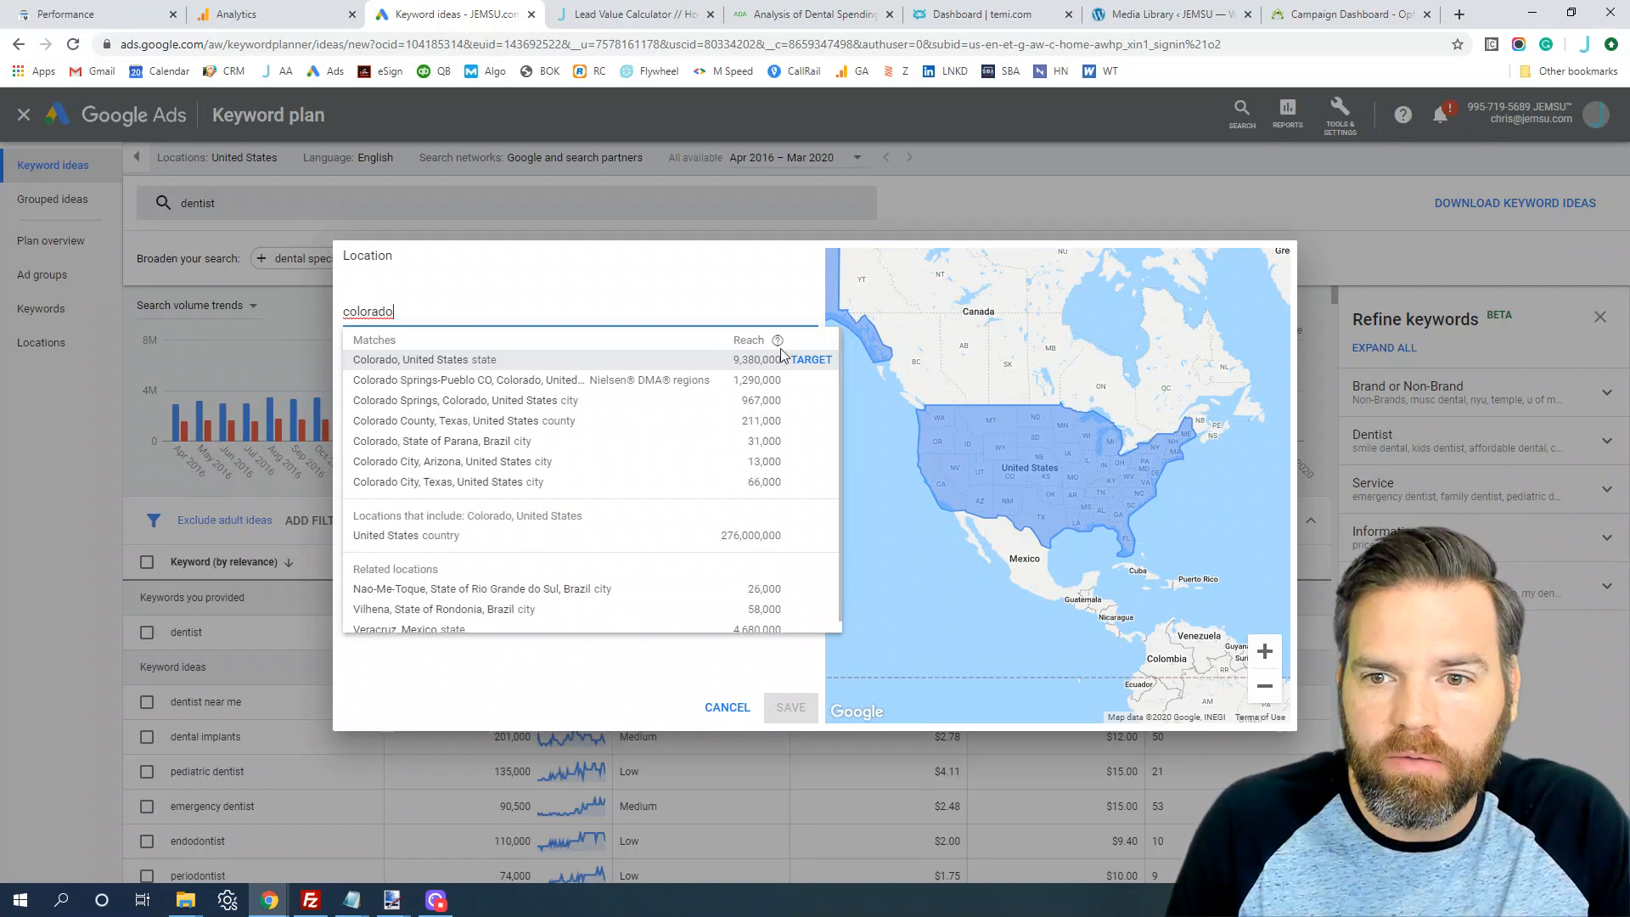
left_click(811, 361)
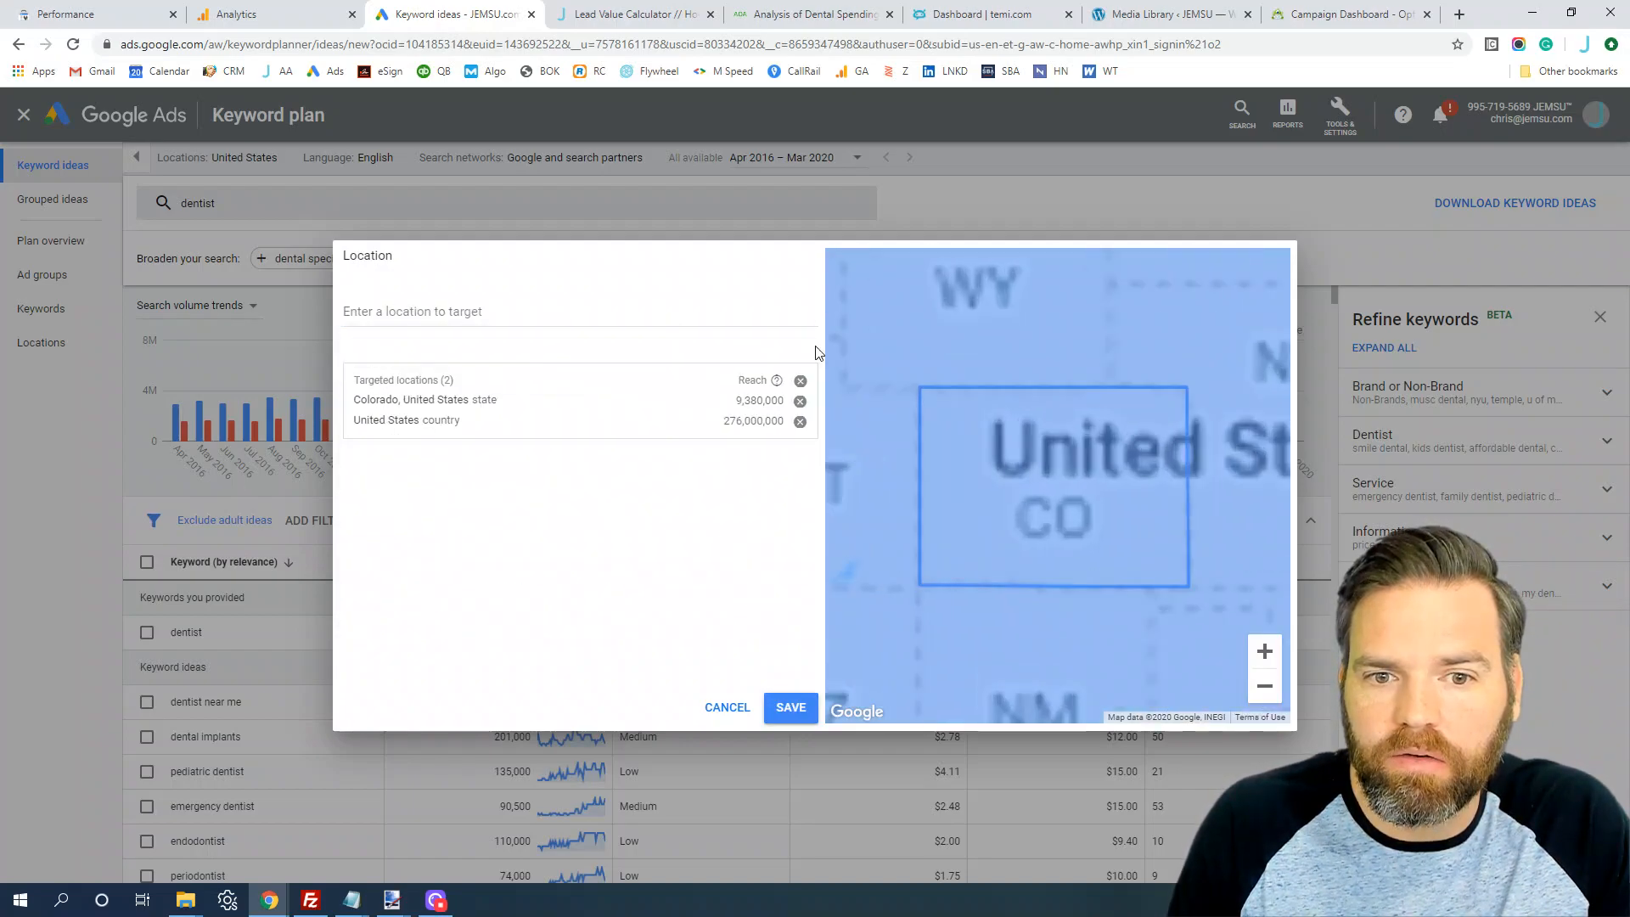
left_click(800, 422)
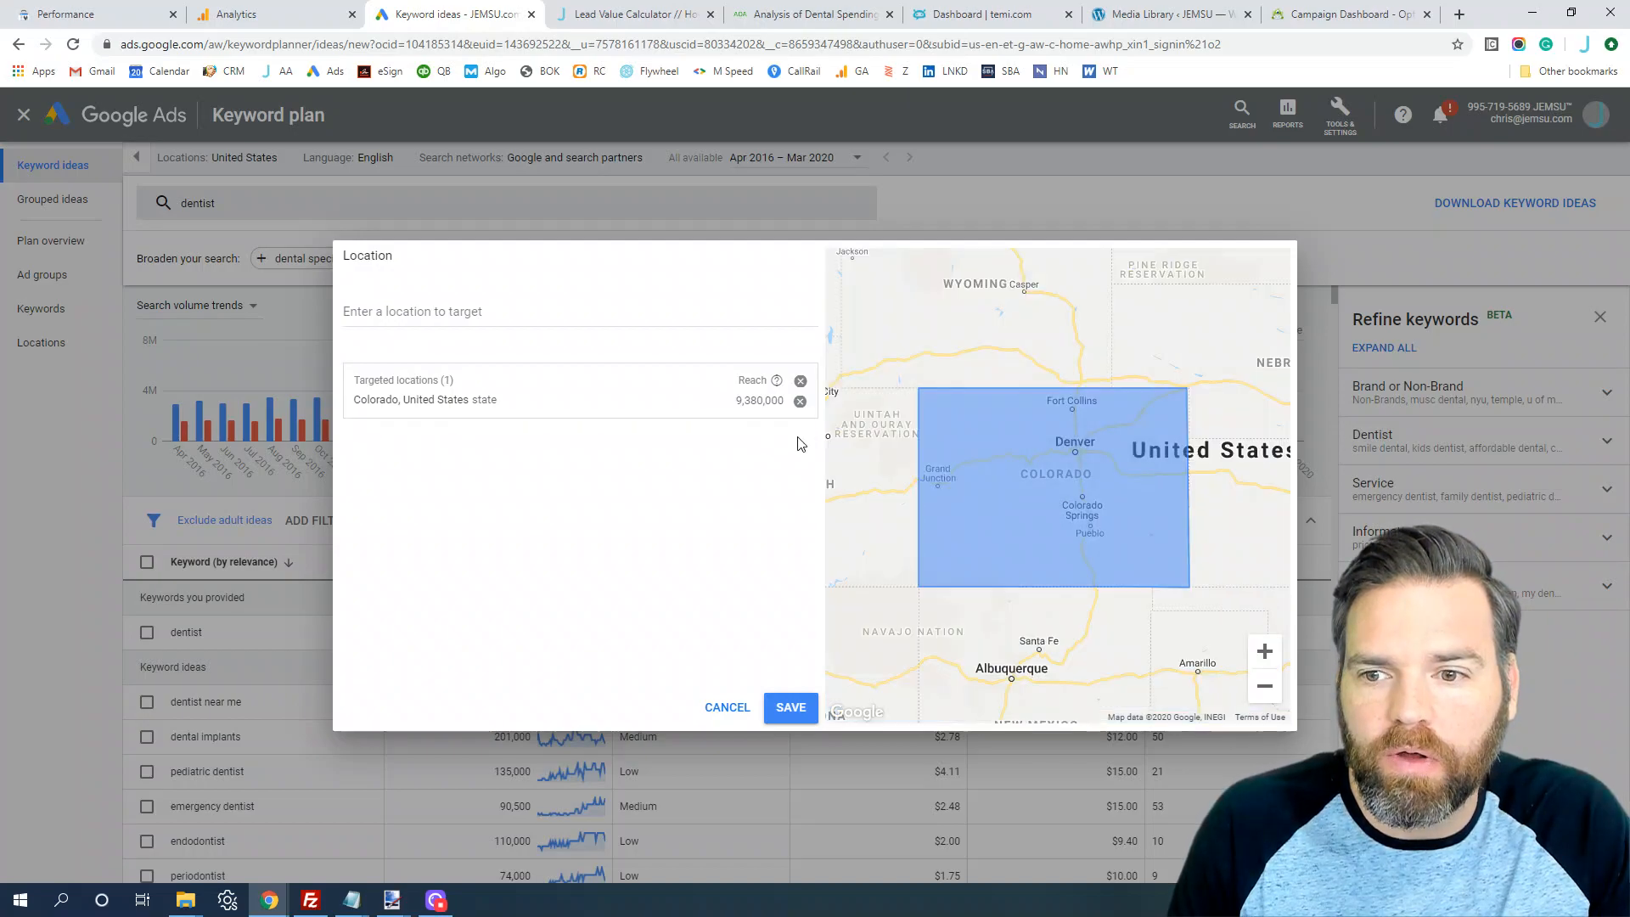
left_click(794, 711)
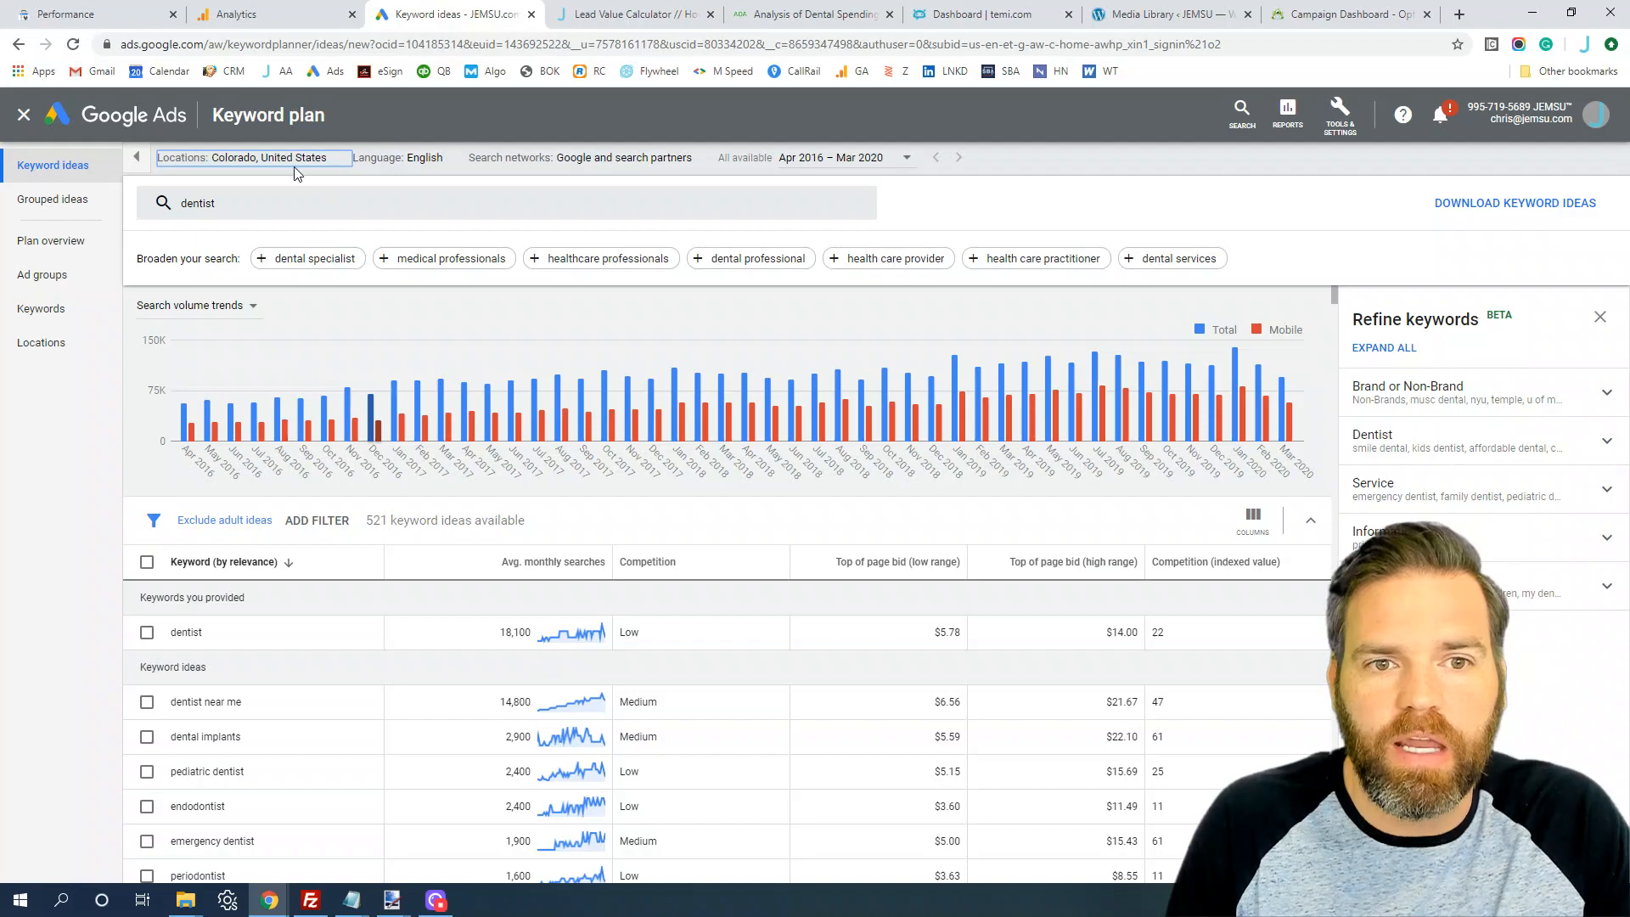
Add the state of Utah to the targeted locations alongside Colorado.
left_click(338, 162)
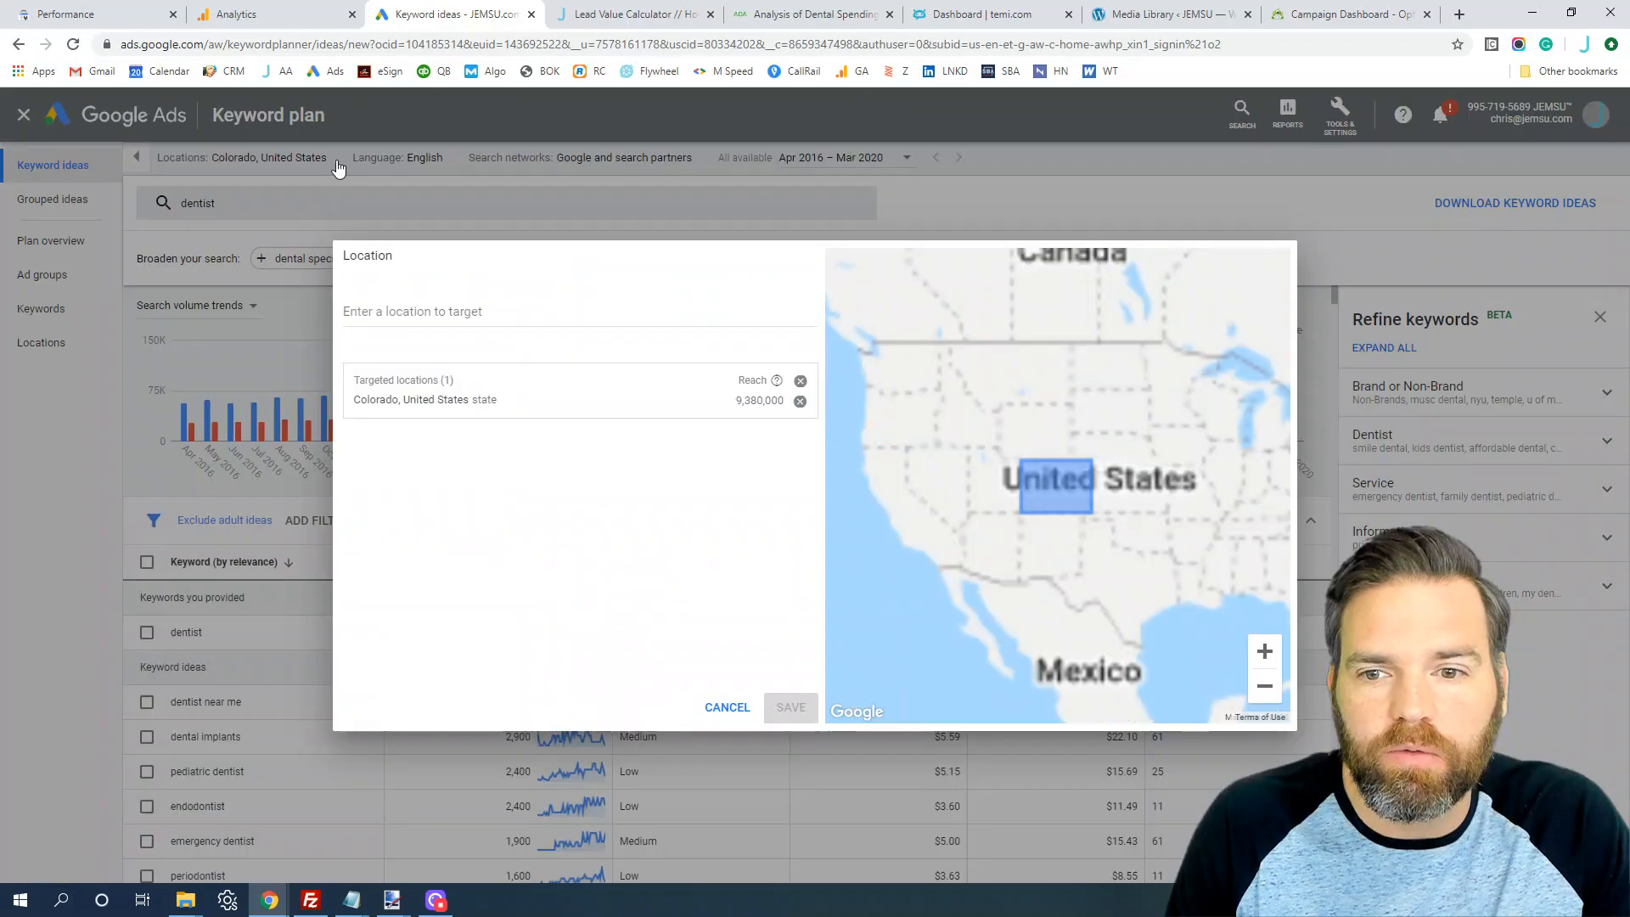
left_click(408, 310)
type("utah")
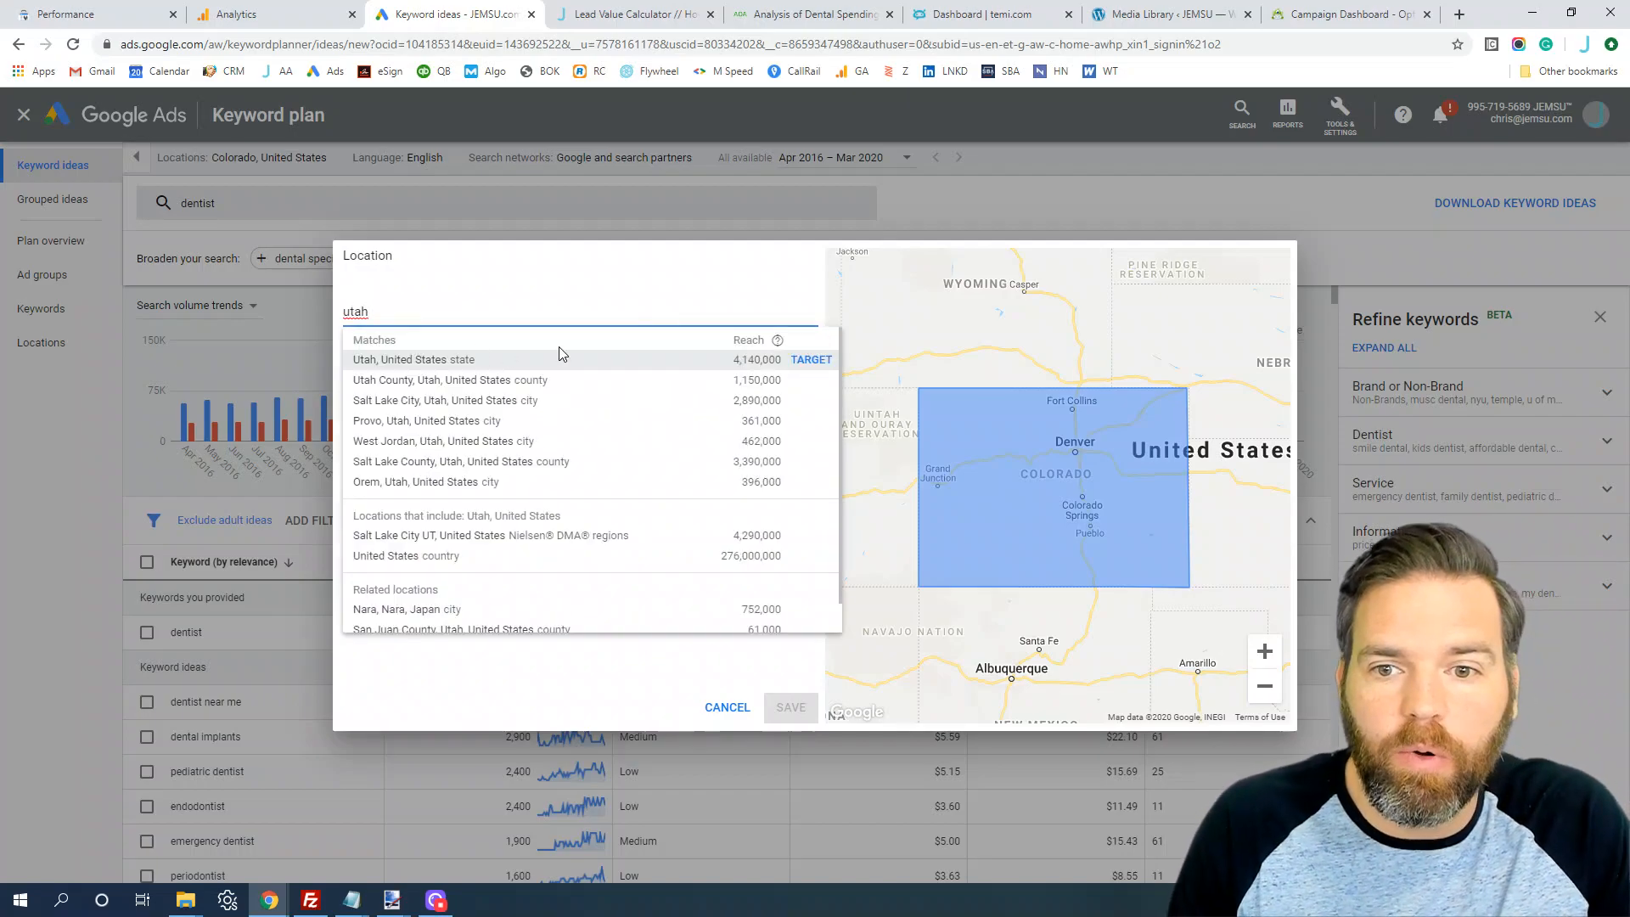
left_click(808, 359)
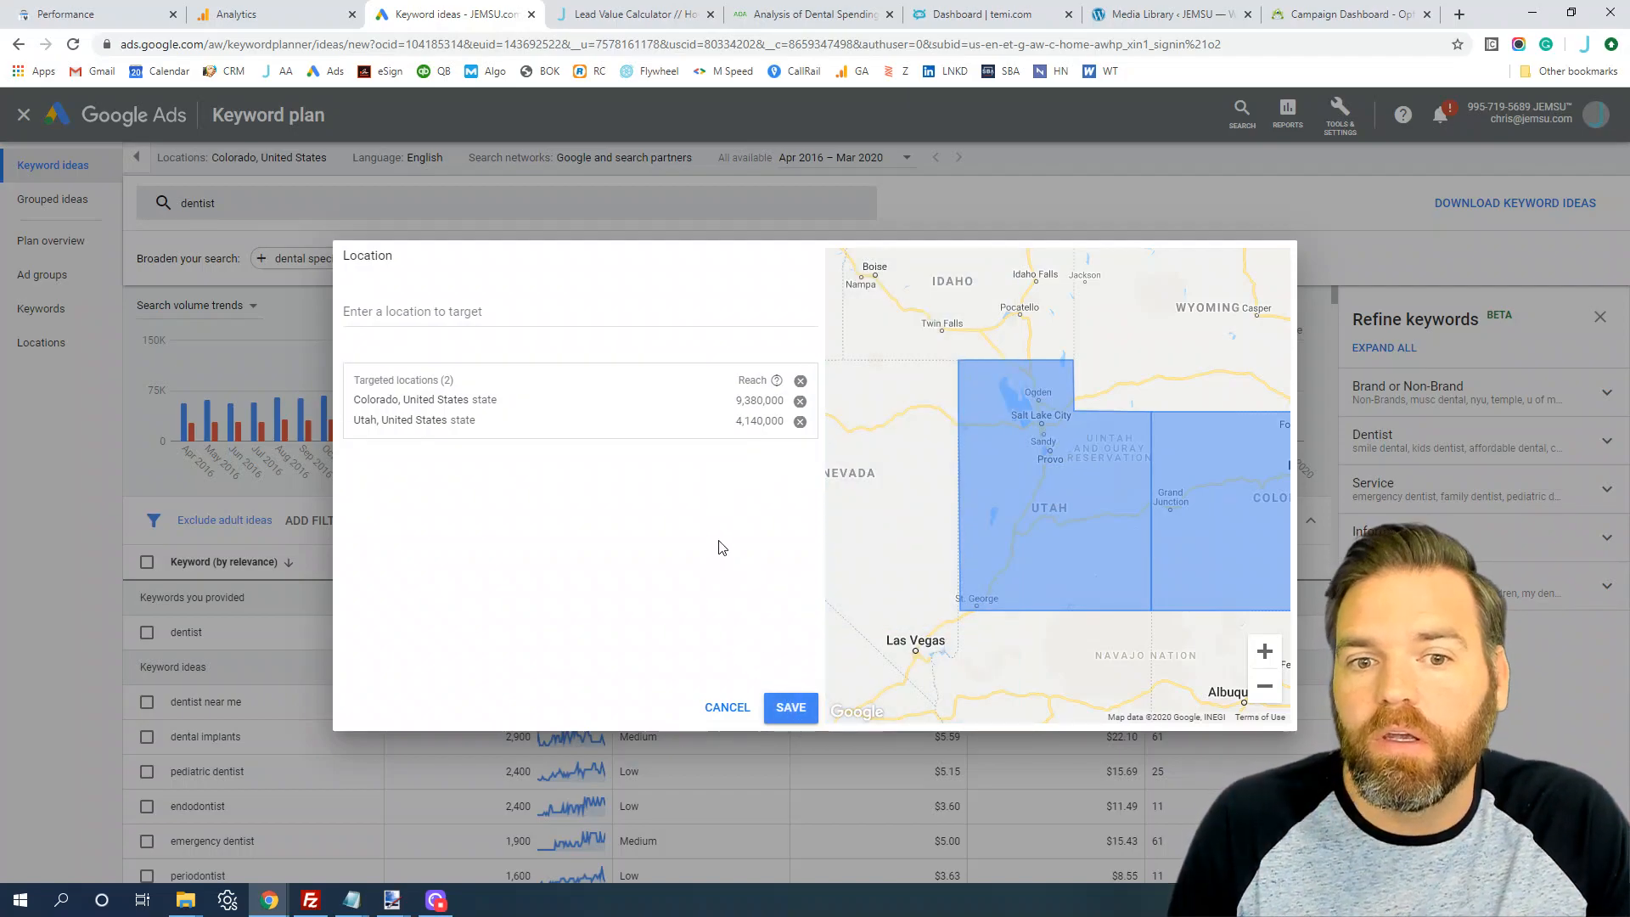
Target the Colorado Springs-Pueblo CO Nielsen DMA region in place of the Colorado and Utah state targets.
left_click(467, 313)
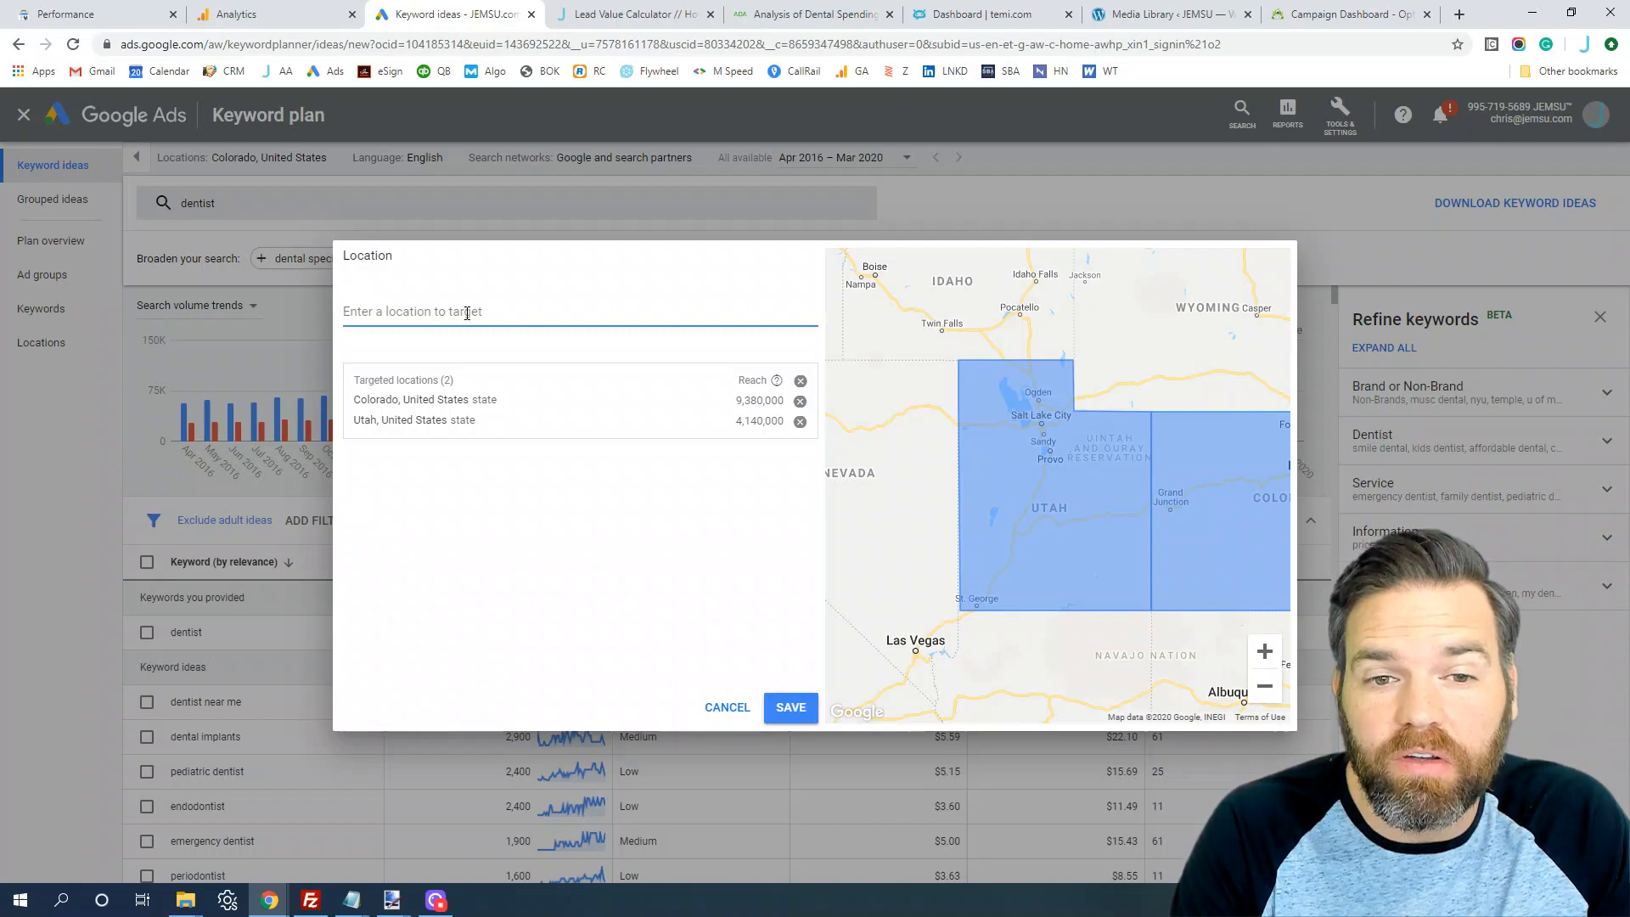
type("c")
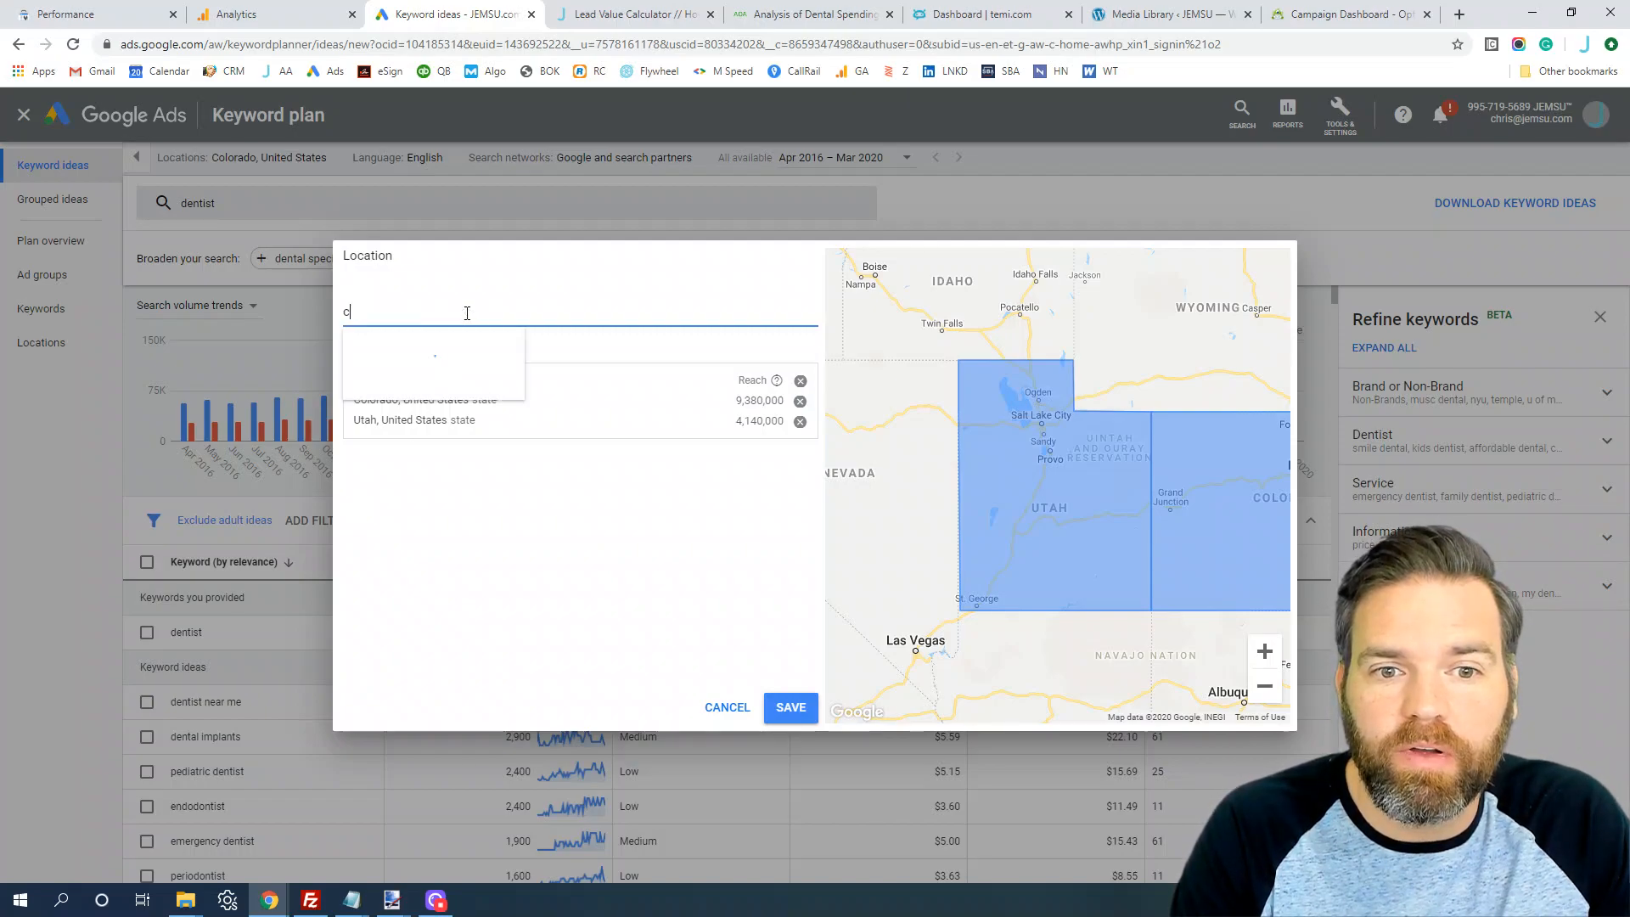
type("olorado")
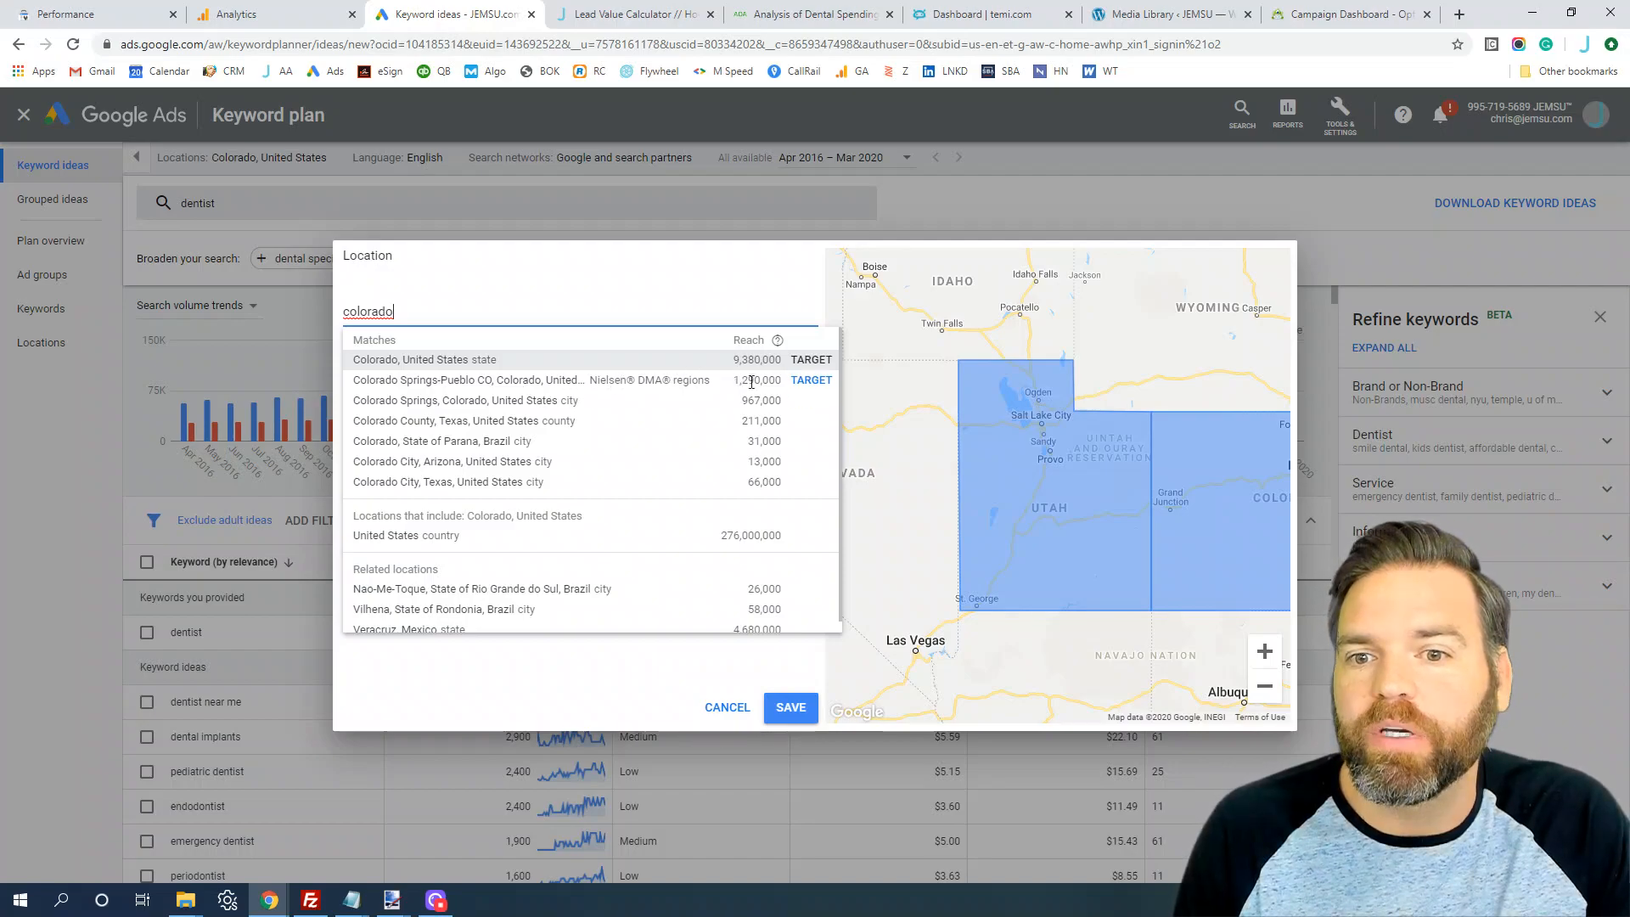
left_click(809, 388)
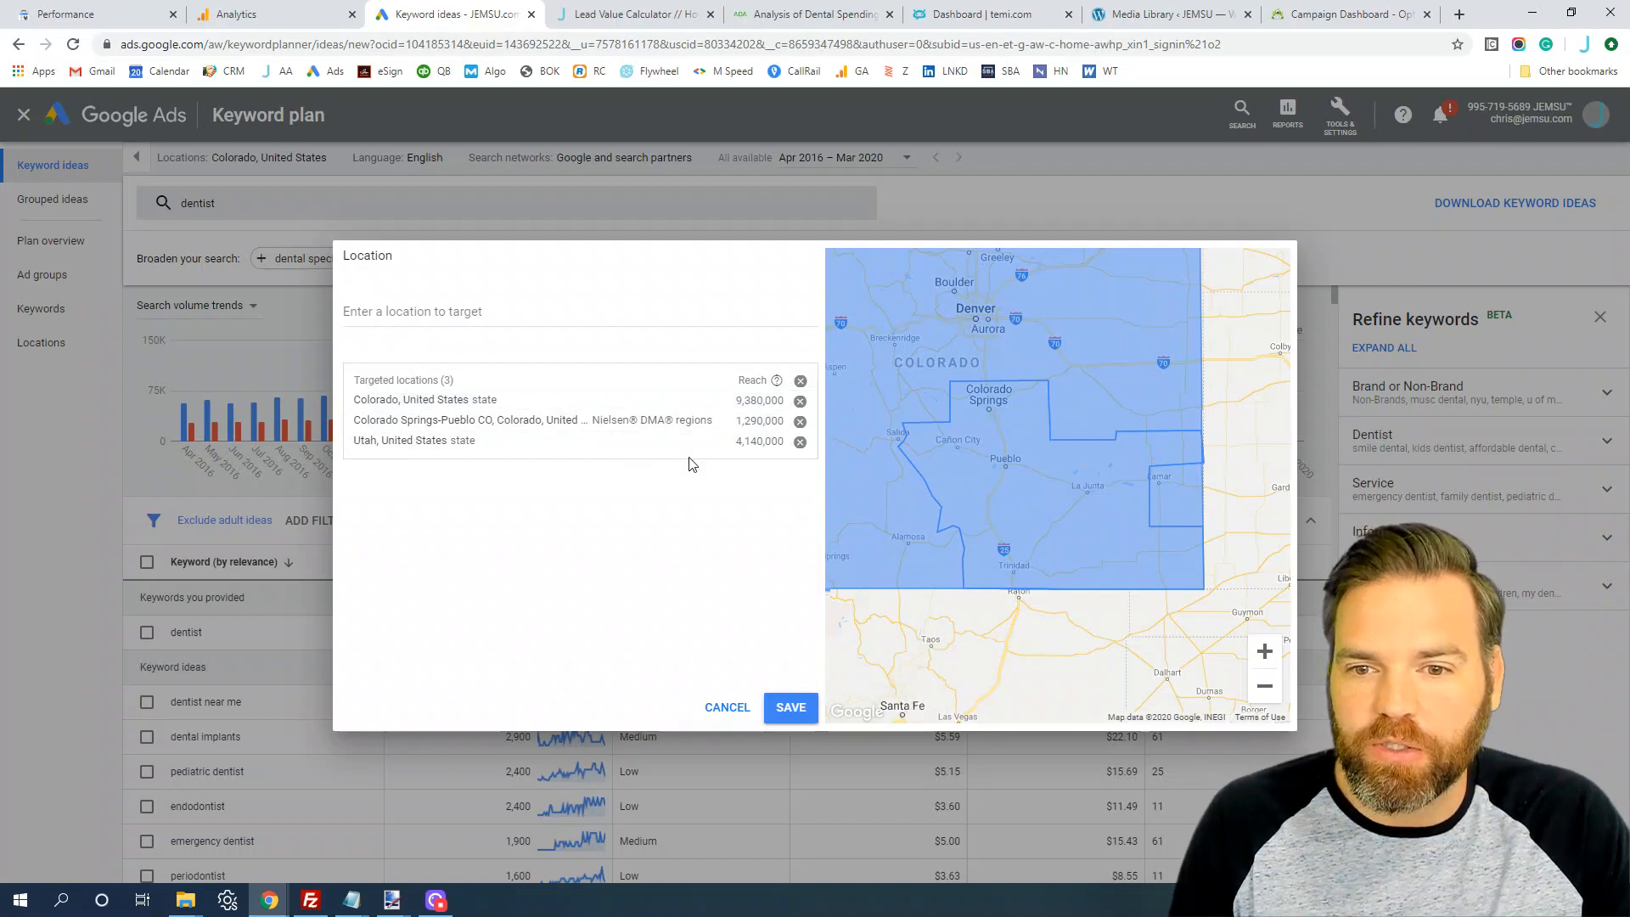
left_click(801, 442)
left_click(801, 401)
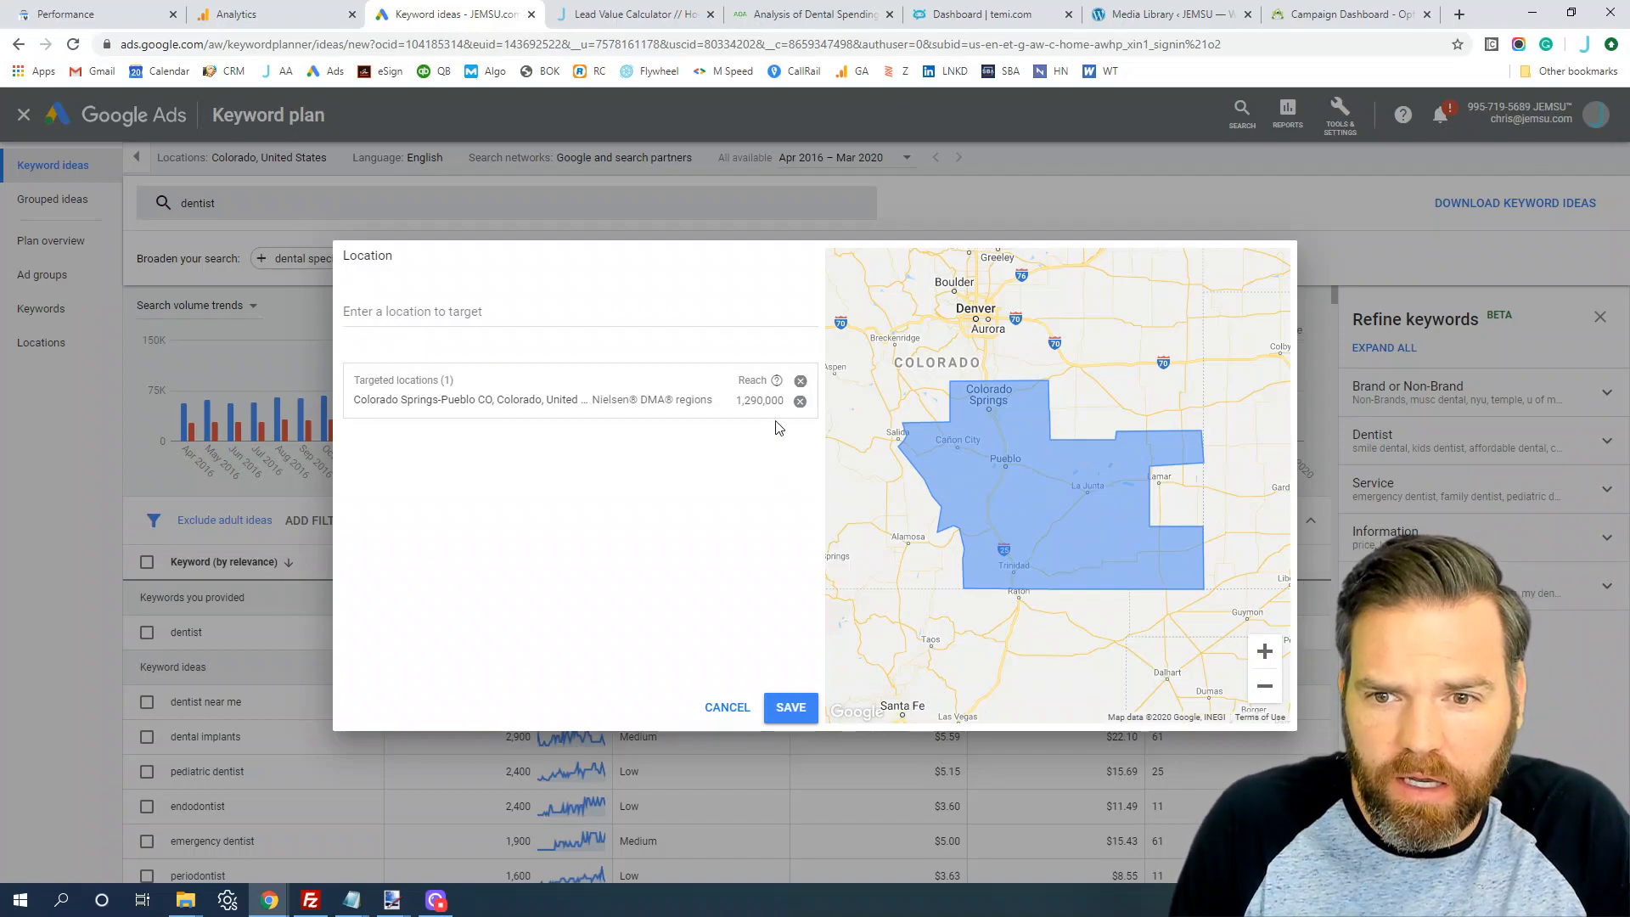
Replace the Colorado Springs-Pueblo target with the United States as a country.
left_click(796, 403)
left_click(518, 312)
type("u")
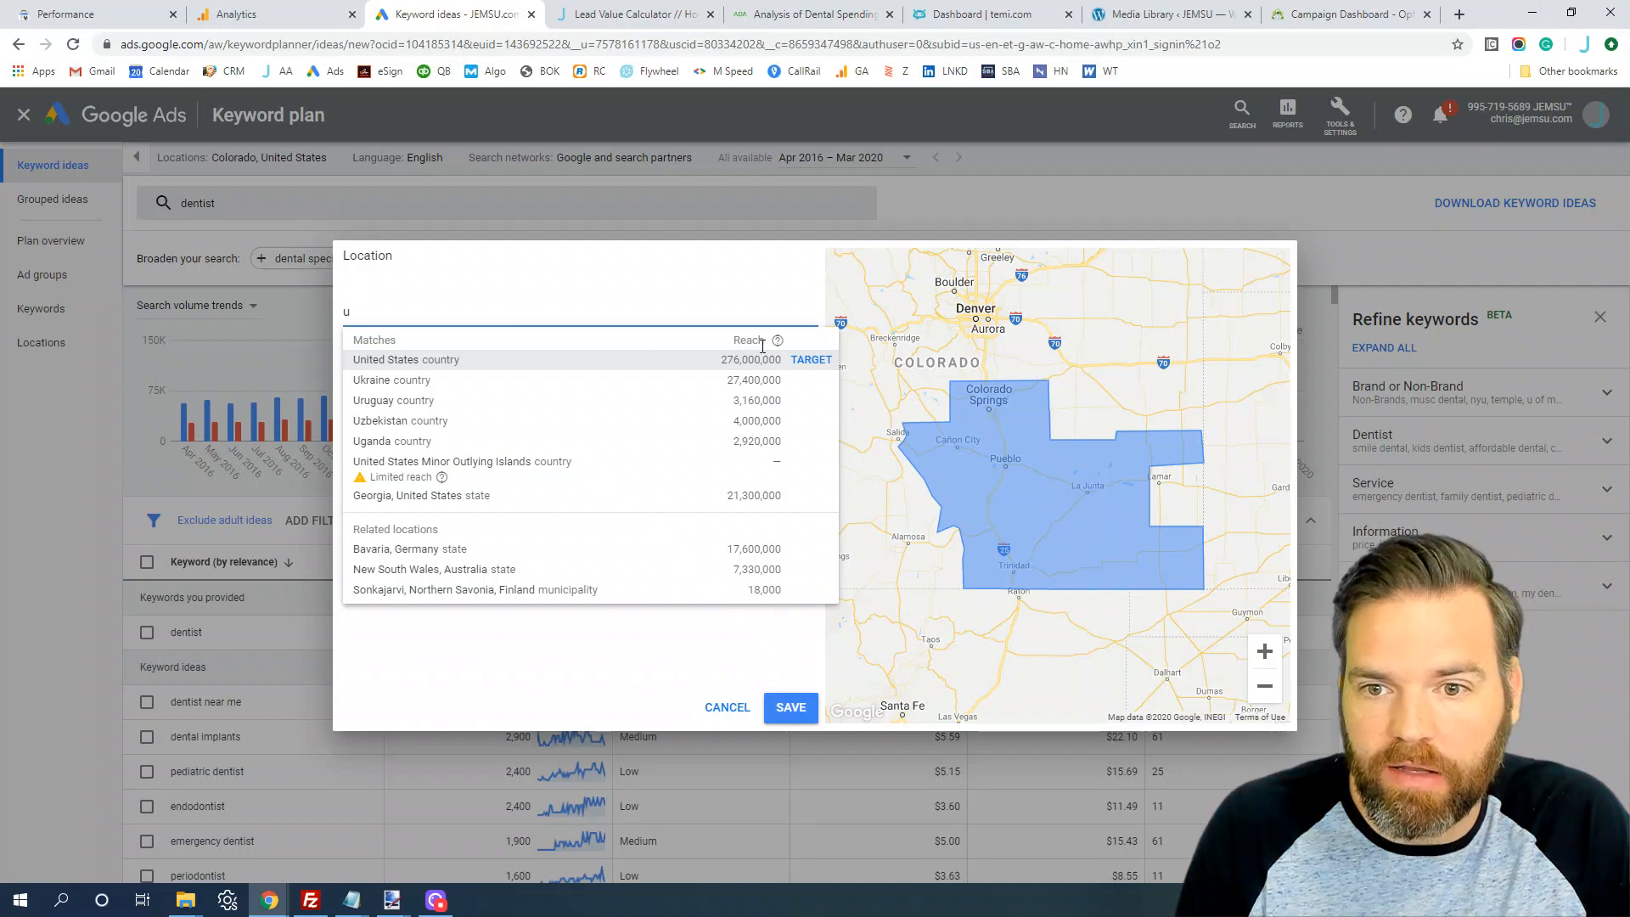
left_click(810, 359)
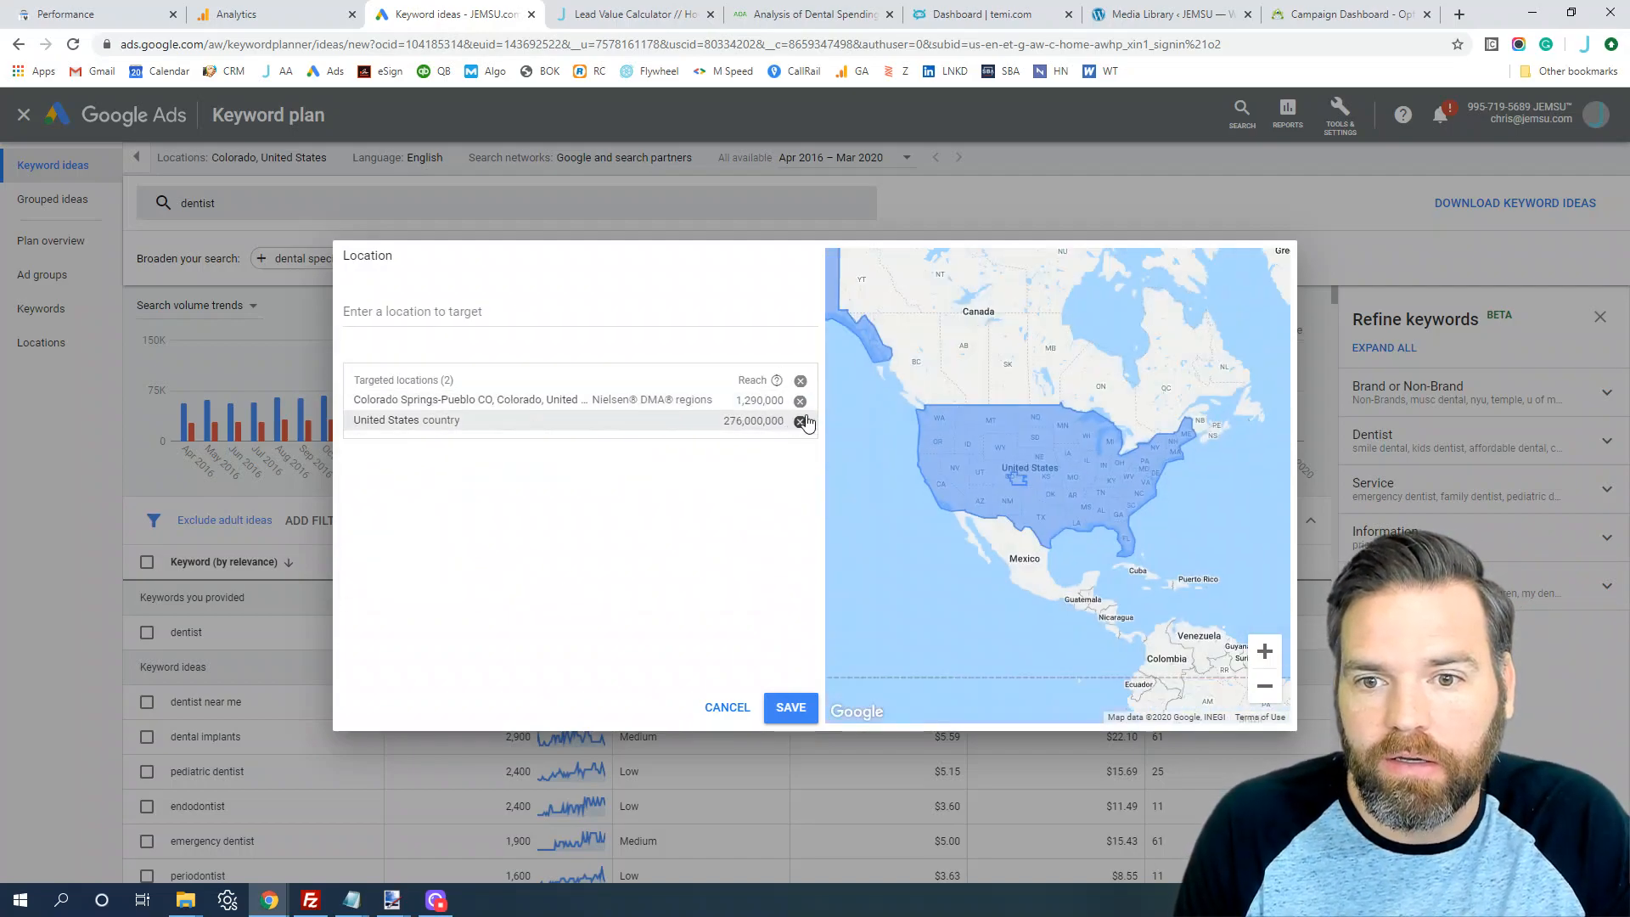
left_click(800, 400)
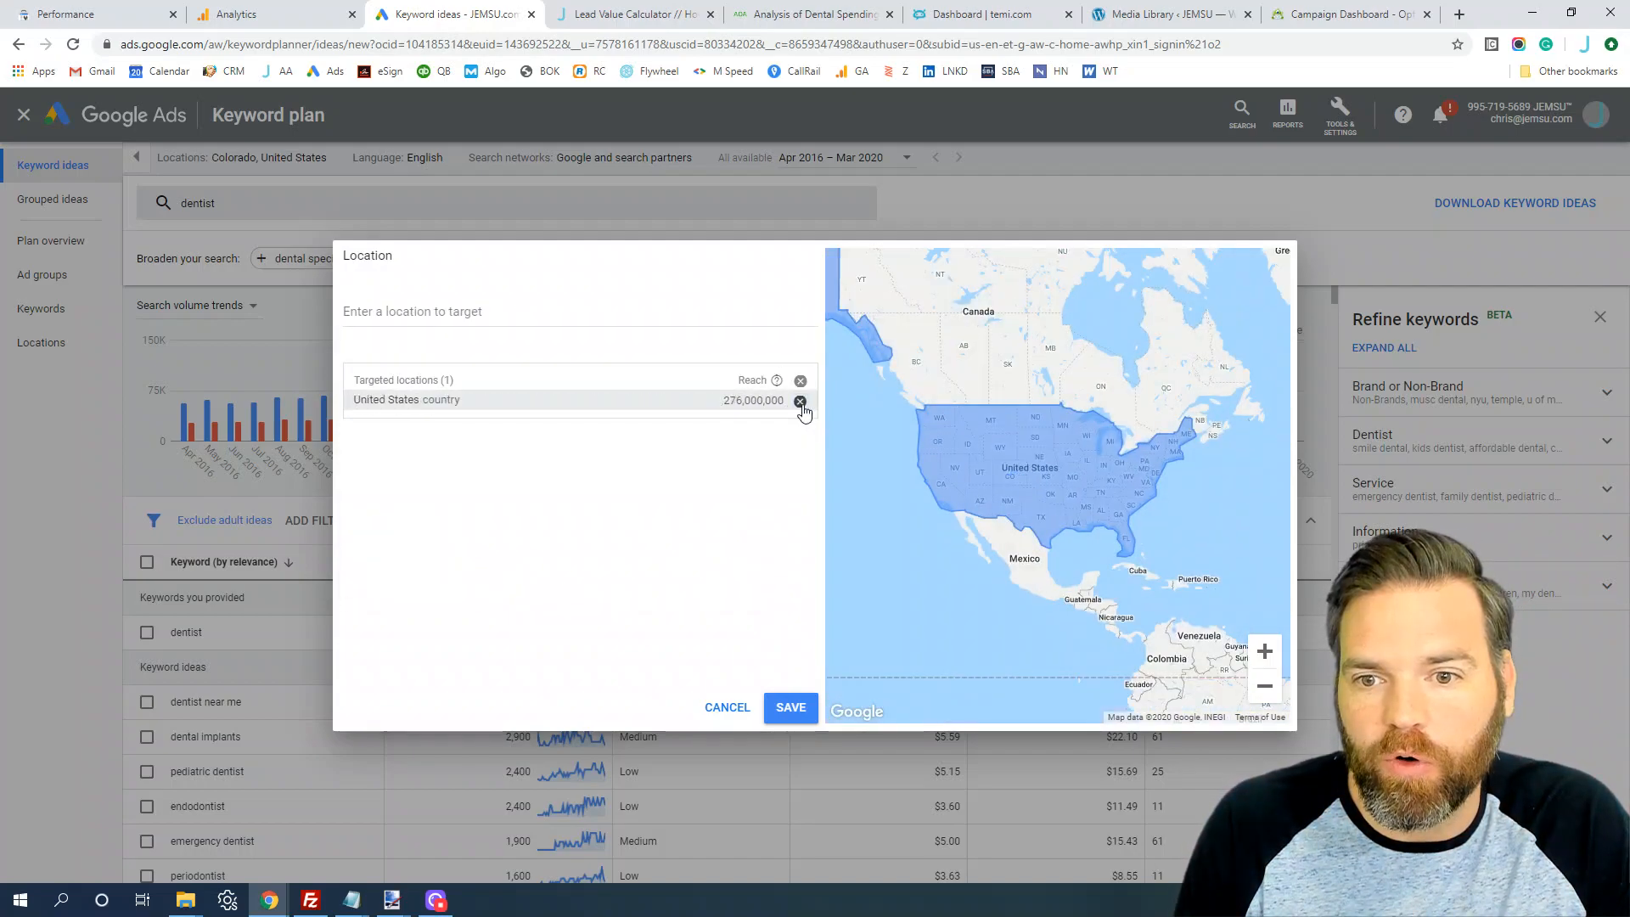
Replace the United States location target with the city of Denver, Colorado.
left_click(443, 313)
type("denver")
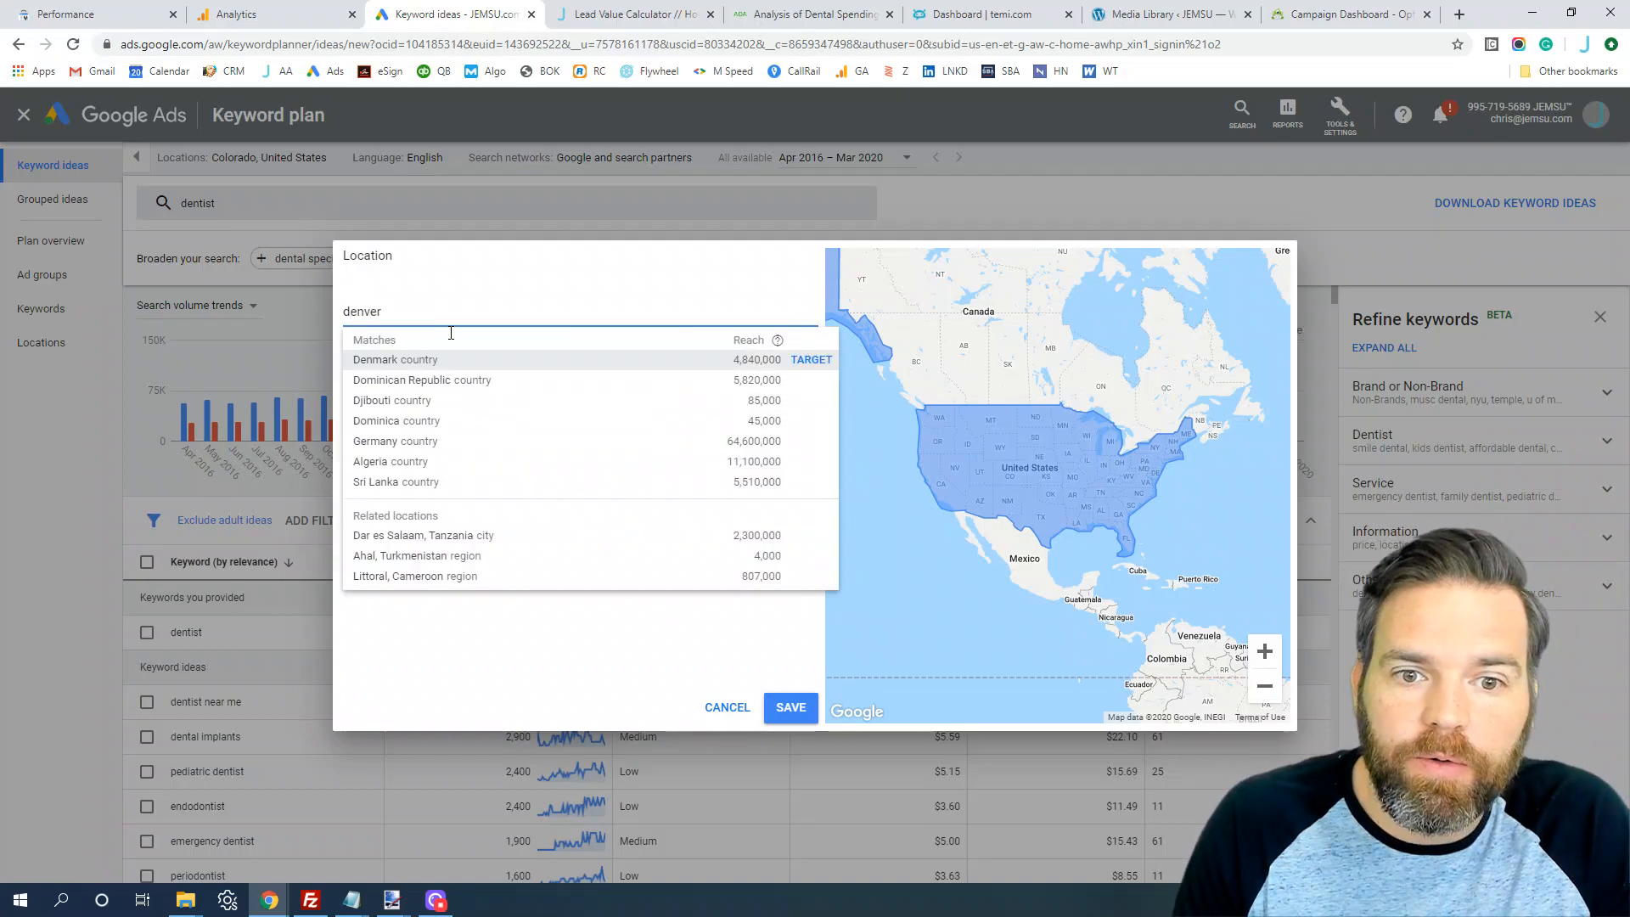
left_click(811, 361)
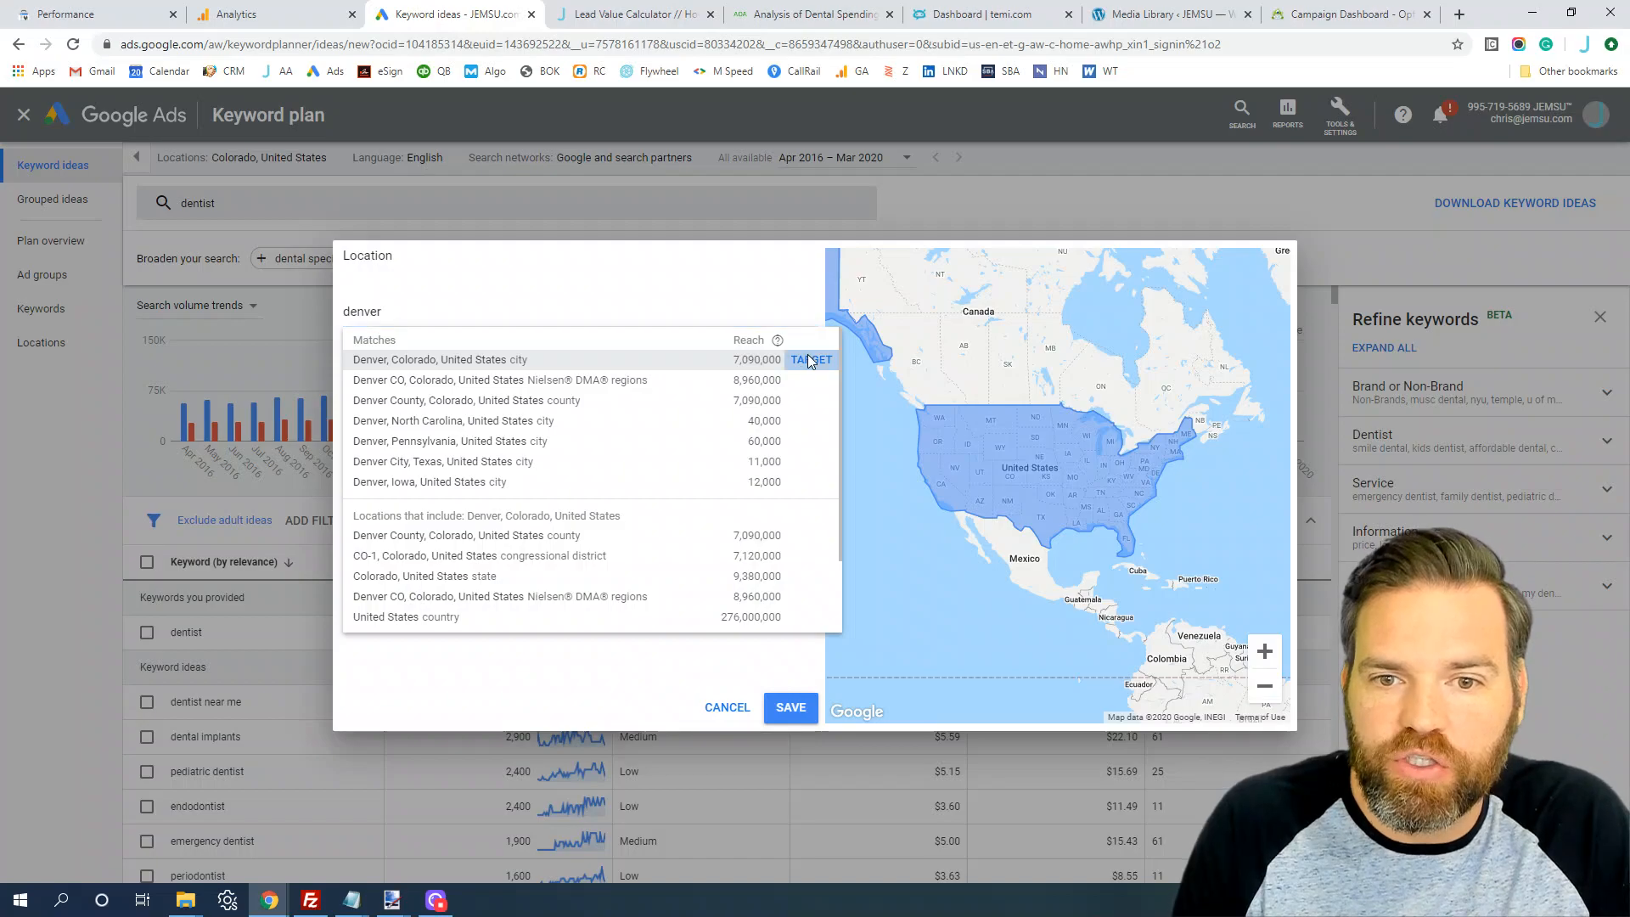
left_click(800, 421)
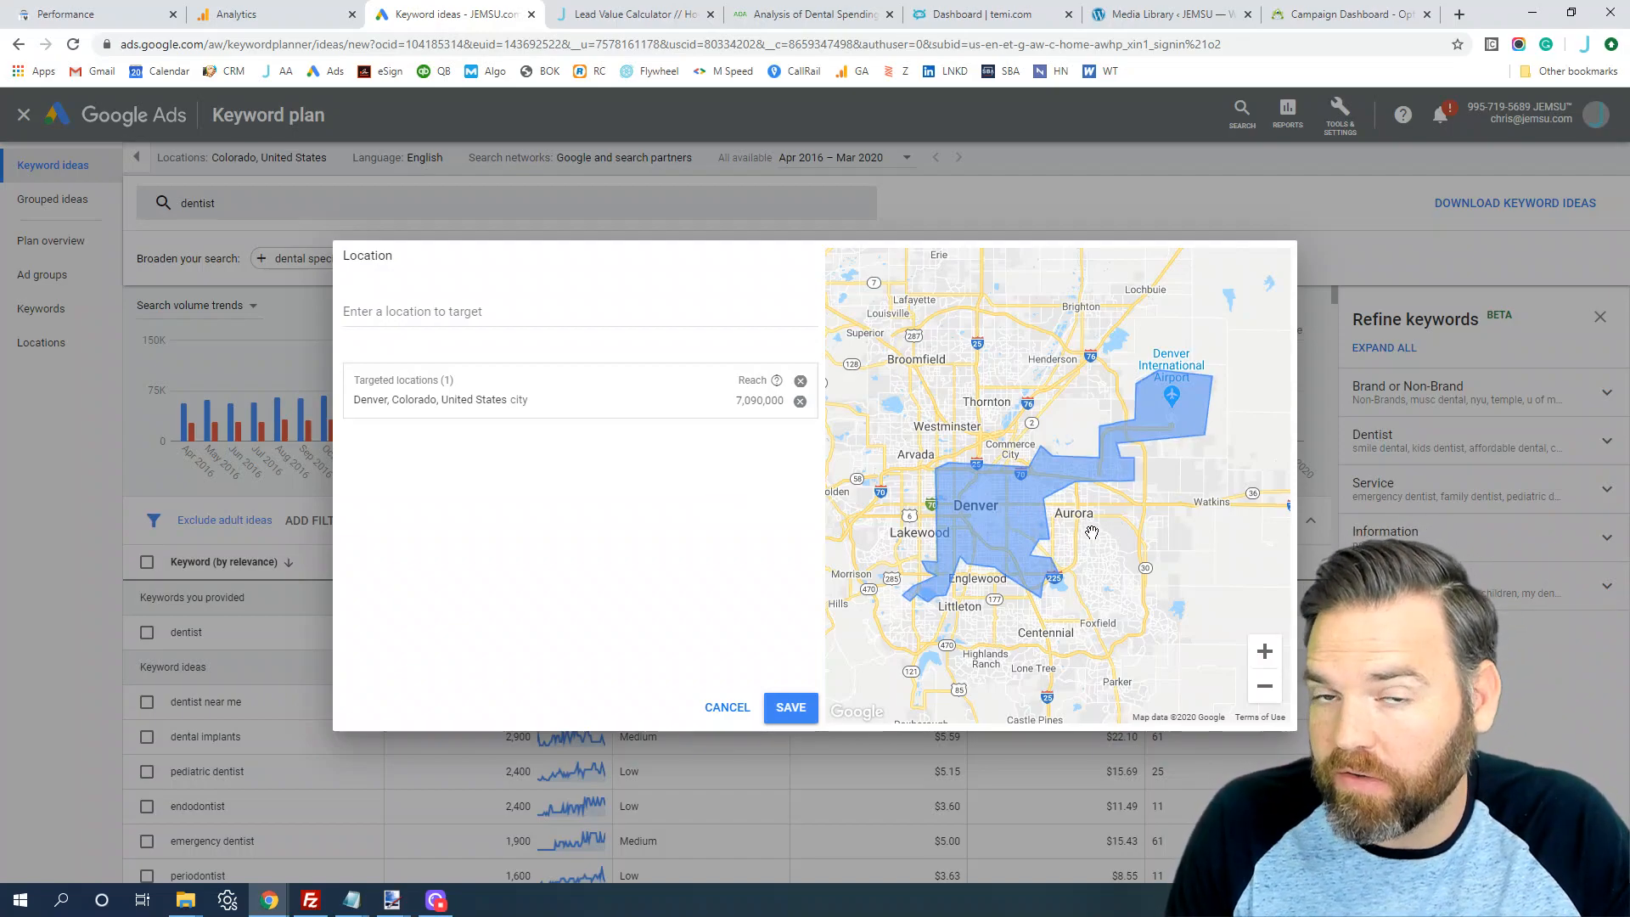
Add the city of Aurora, Colorado to the targeted locations and save the location settings.
left_click(427, 314)
type("auror")
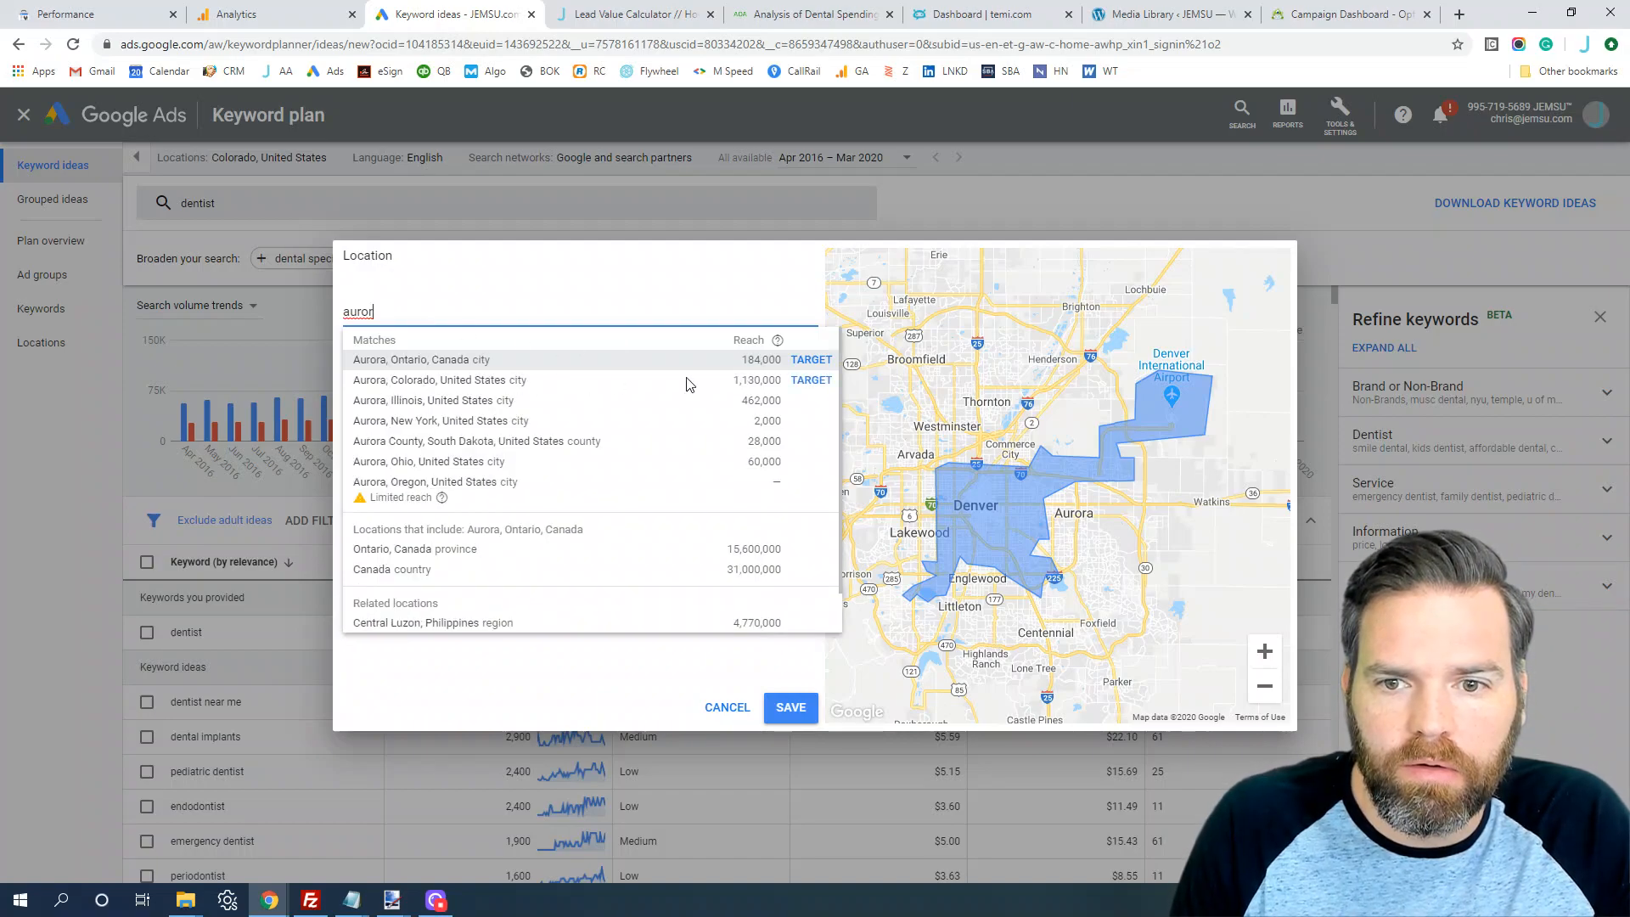
left_click(810, 379)
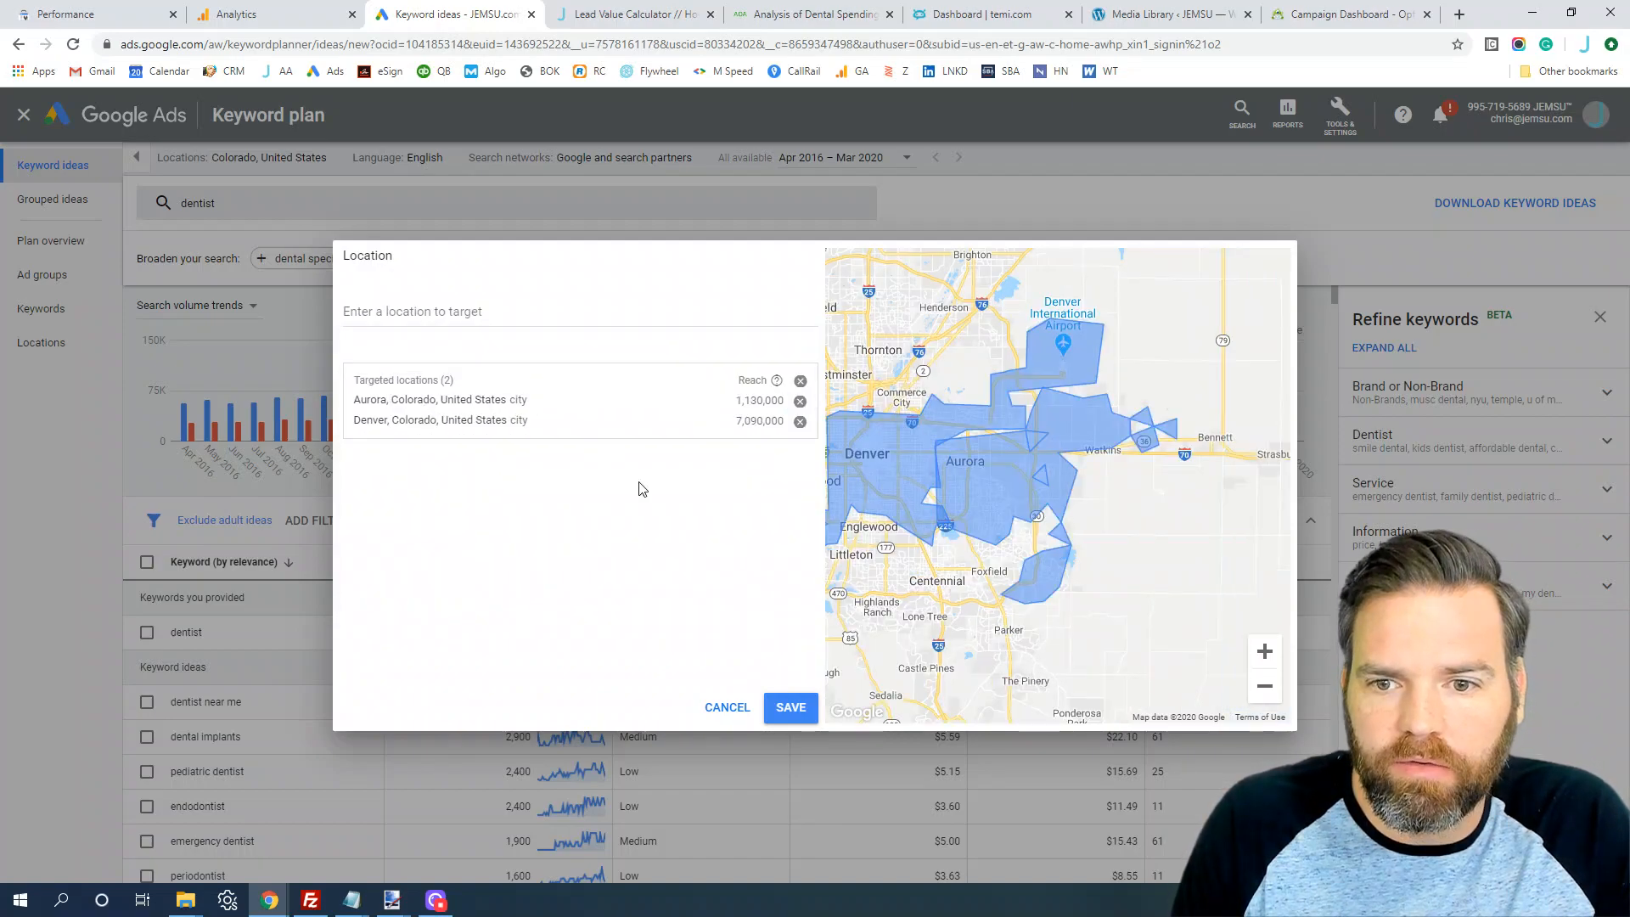
left_click_drag(965, 541, 1079, 551)
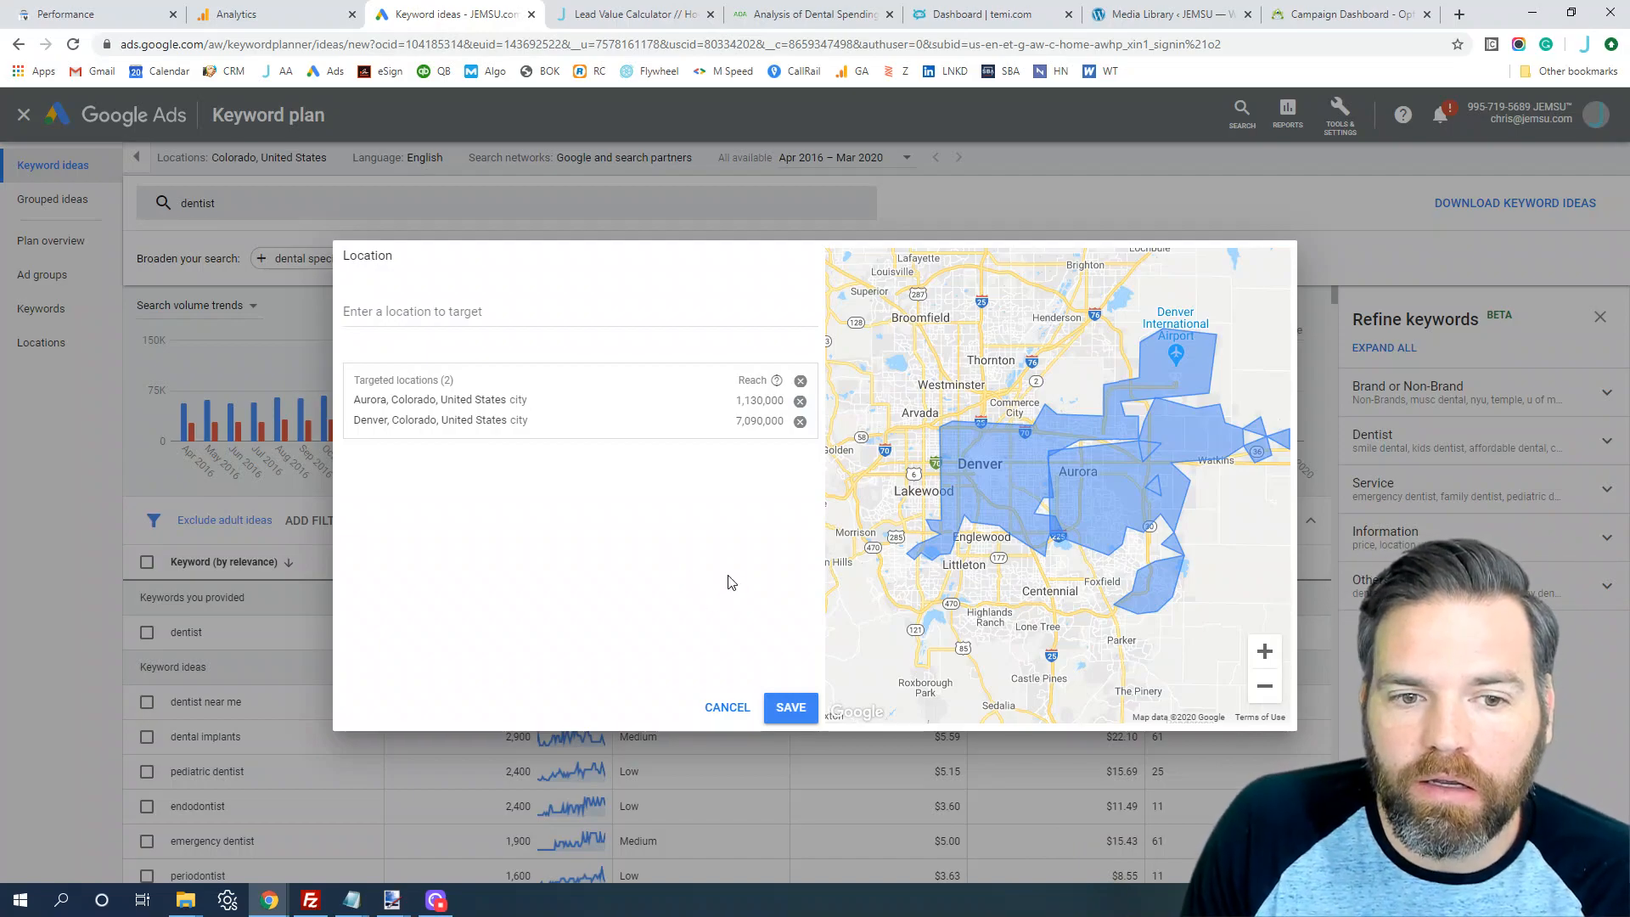
left_click(788, 721)
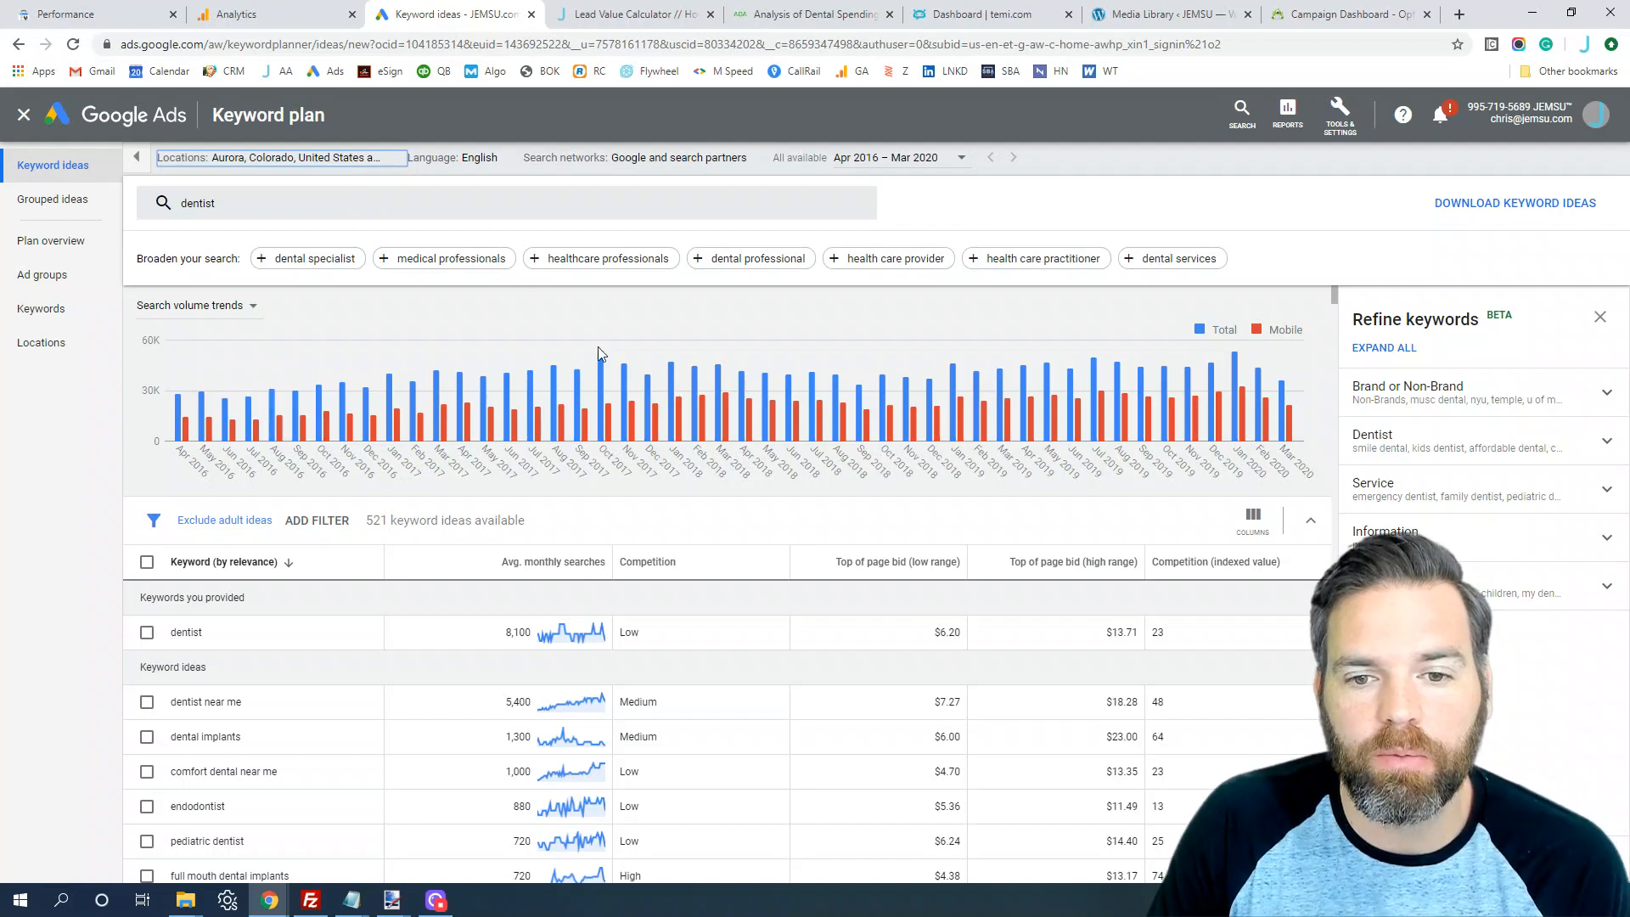
scroll(616, 475, "down", 1)
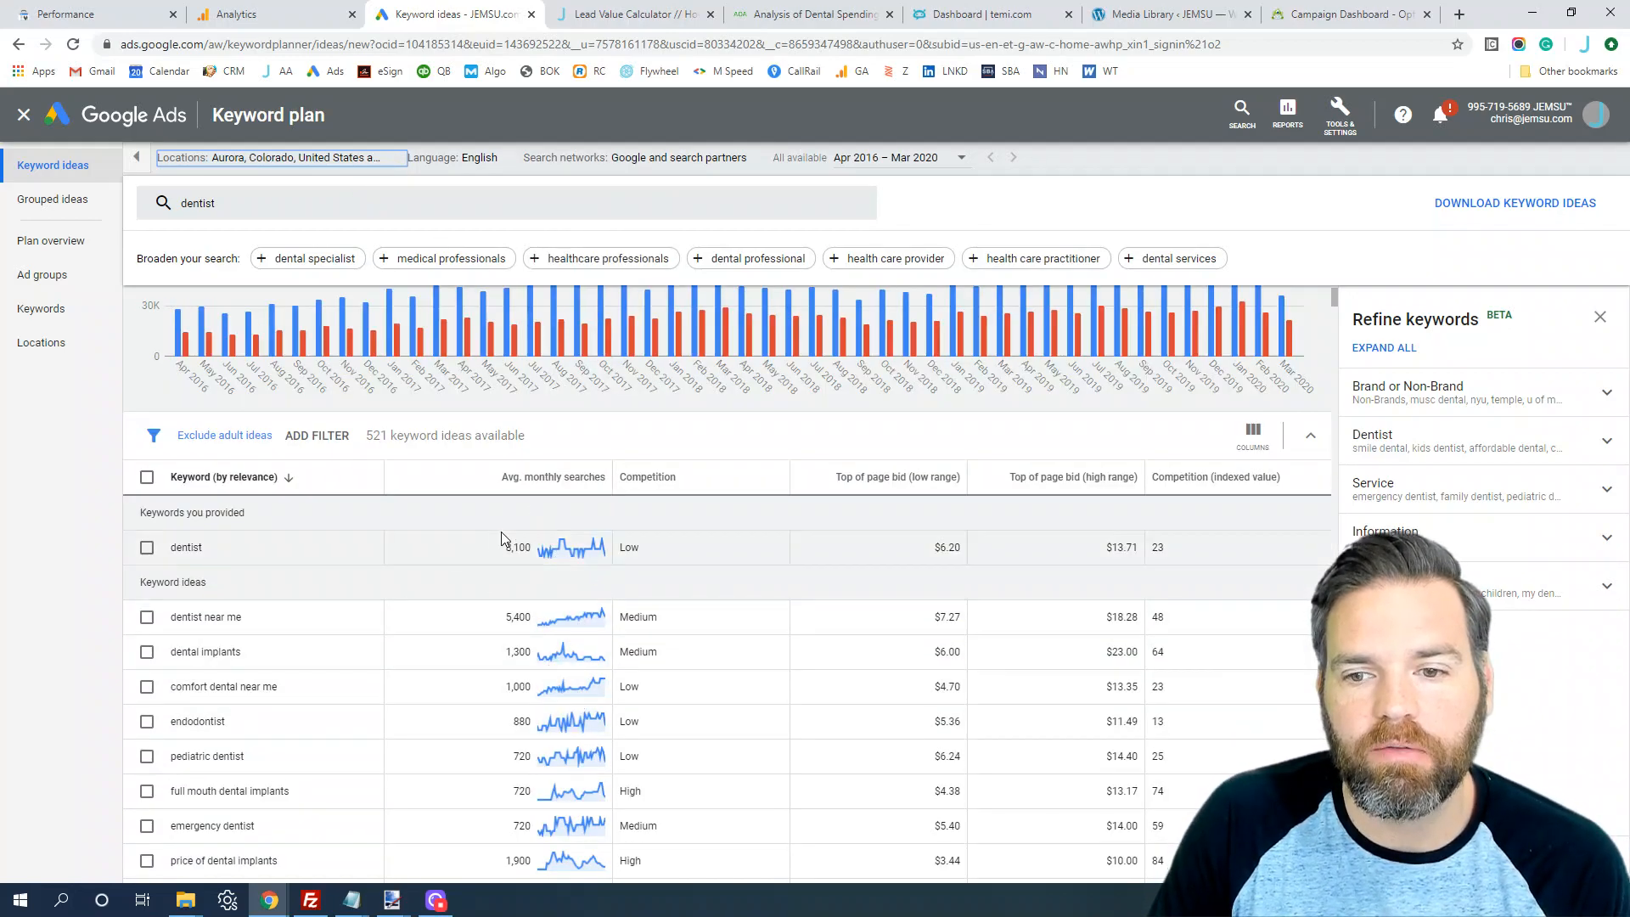
scroll(474, 621, "up", 1)
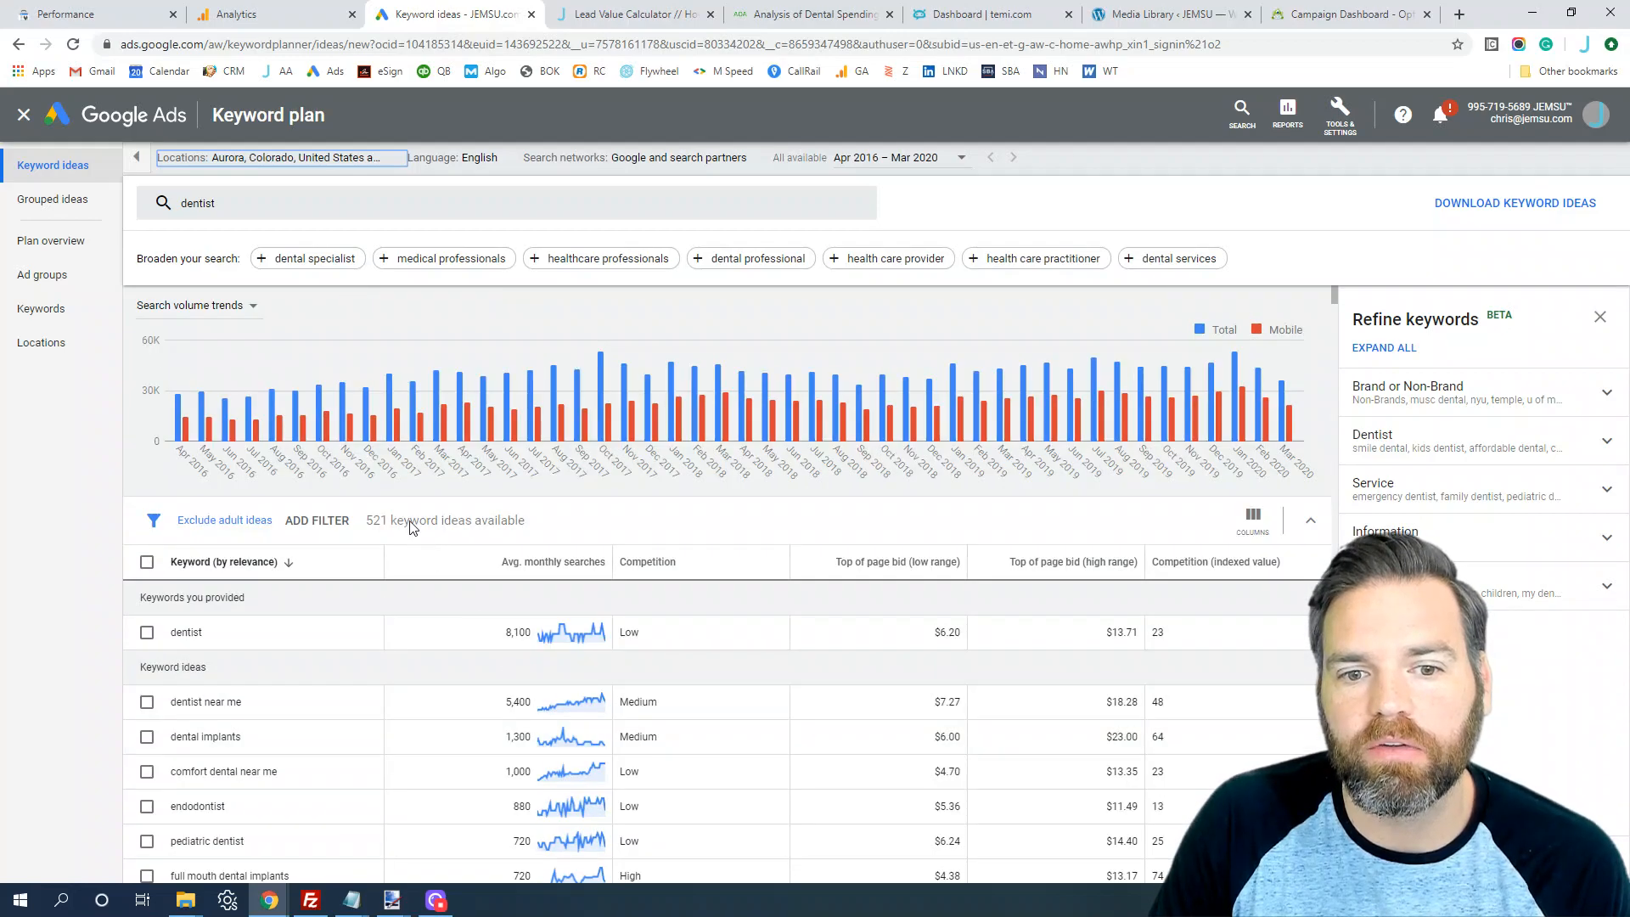
scroll(459, 655, "down", 2)
scroll(458, 655, "up", 2)
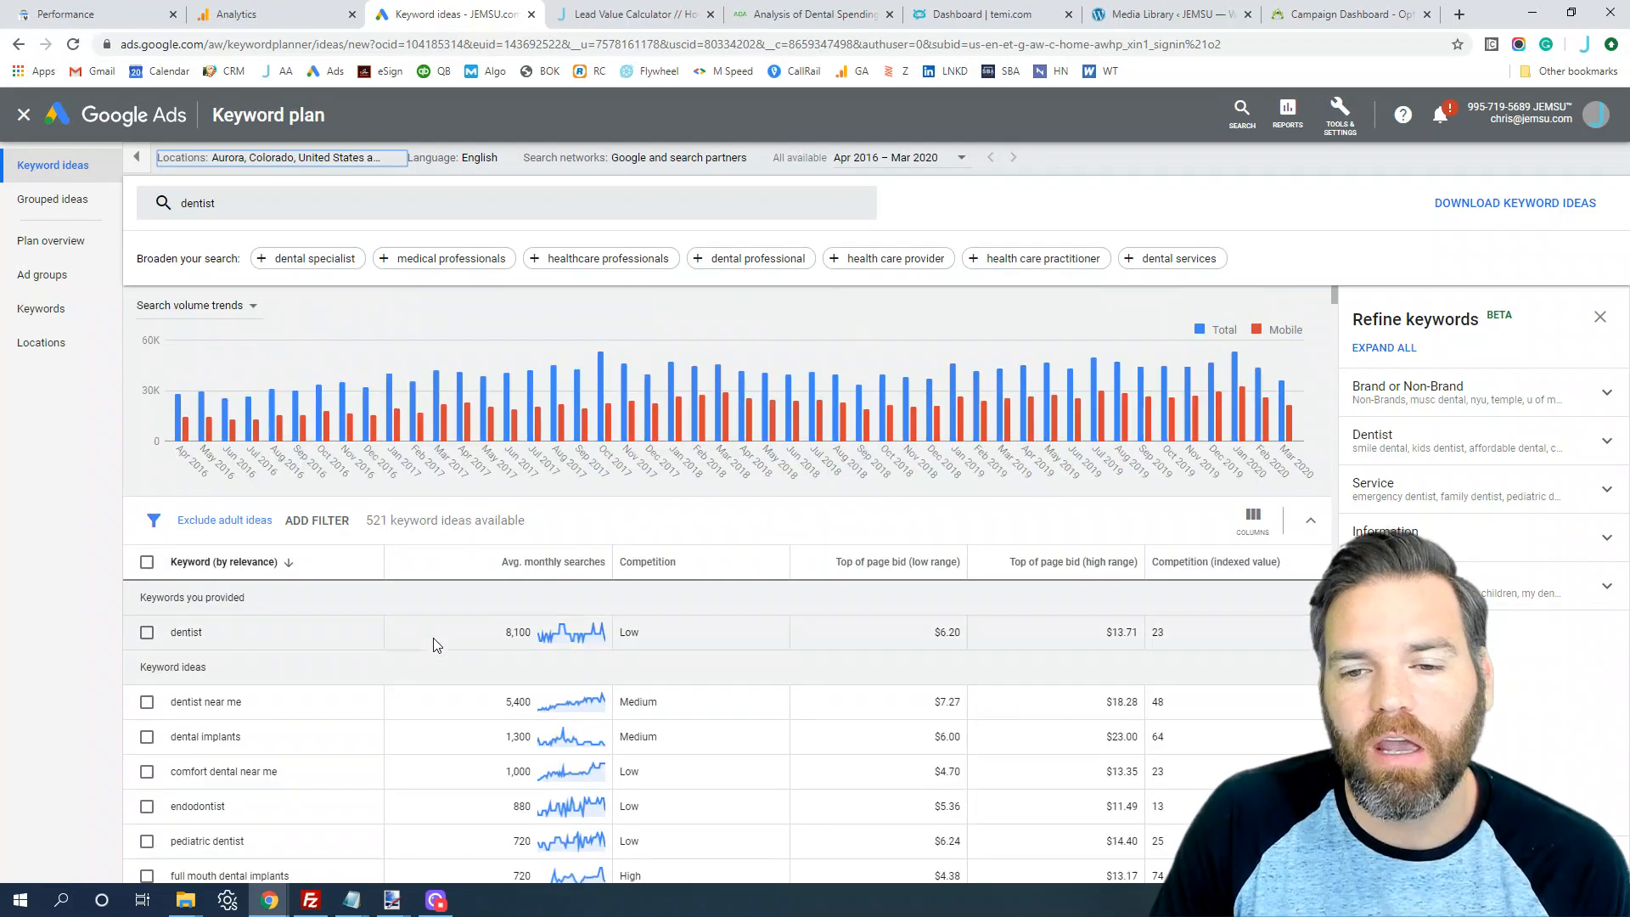